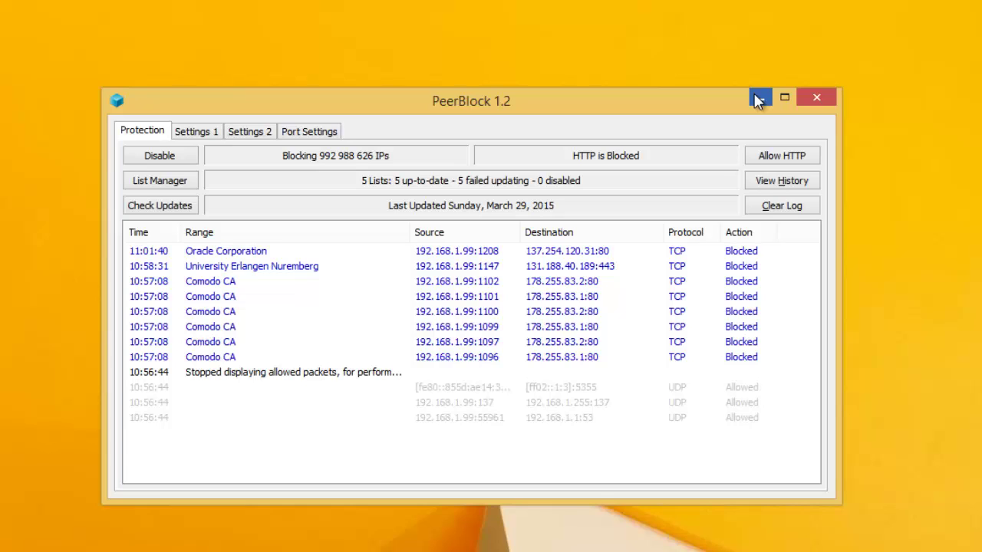
Minimise the PeerBlock window and switch to Internet Explorer showing the Freenet Project site.
click(757, 101)
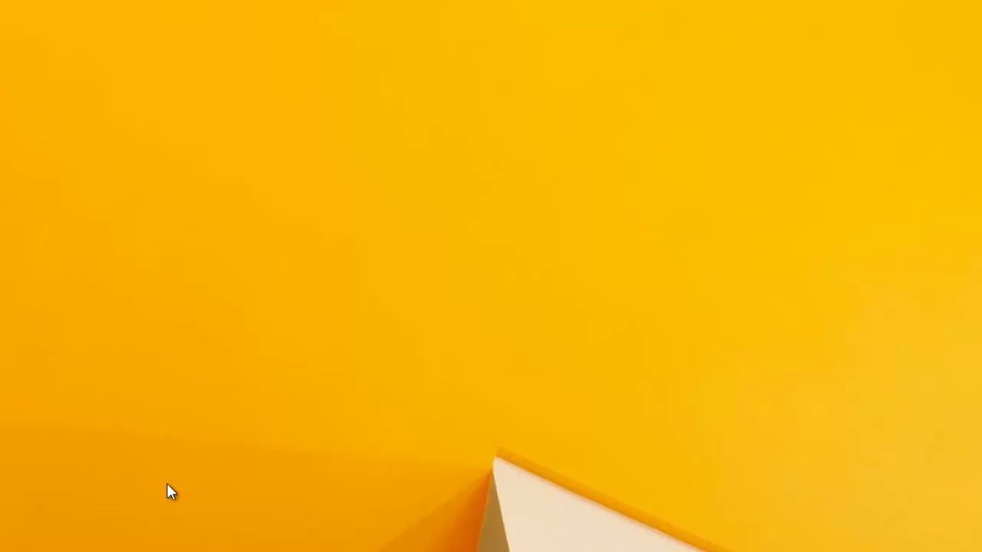
mouse_move(237, 539)
click(239, 469)
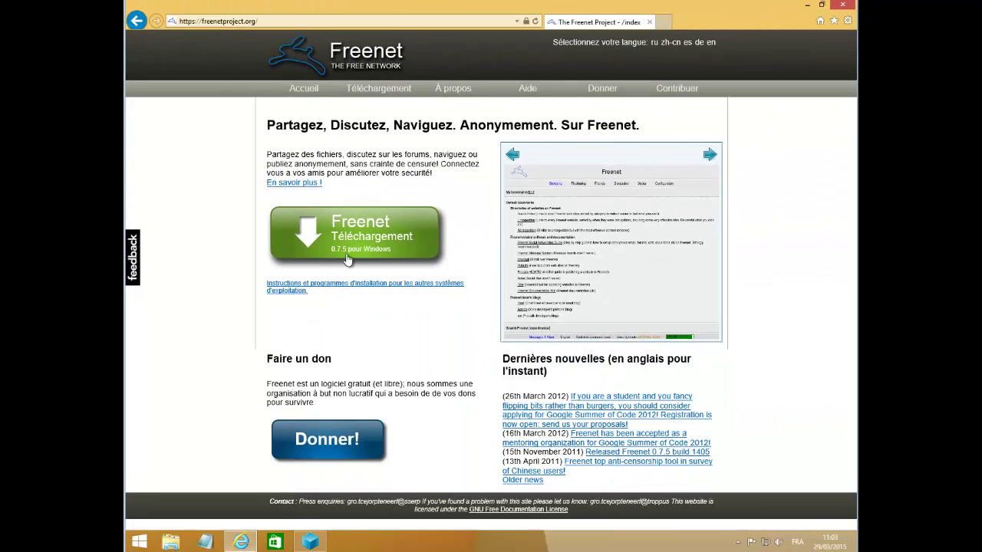
Download the Windows installer FreenetInstaller-1467.exe, save it to the Bureau folder, and close the browser.
click(355, 237)
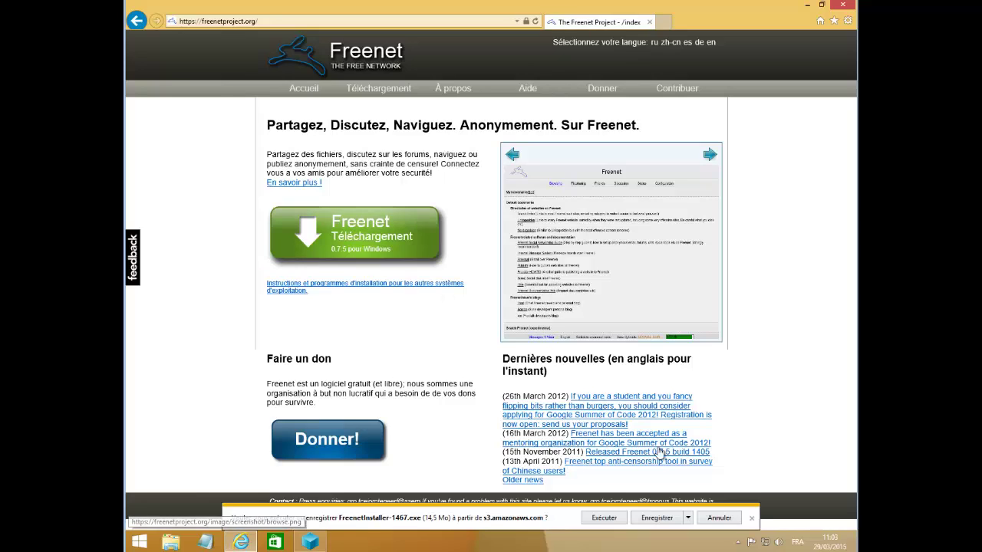
click(688, 519)
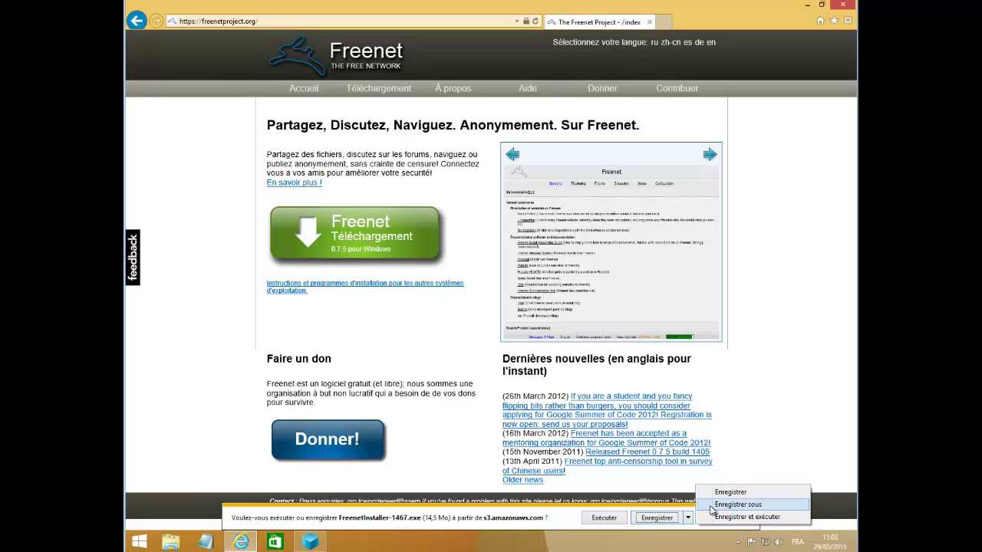
click(736, 505)
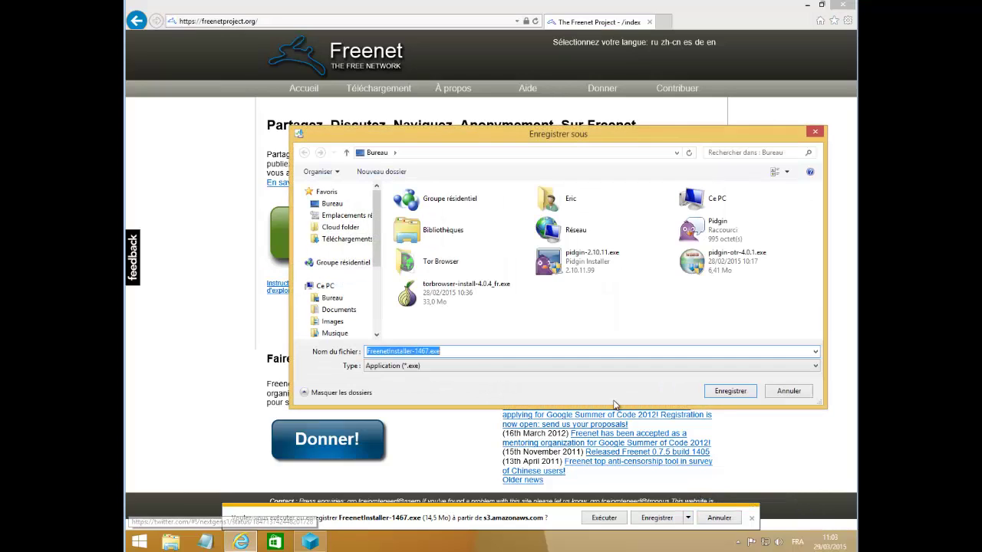
click(725, 394)
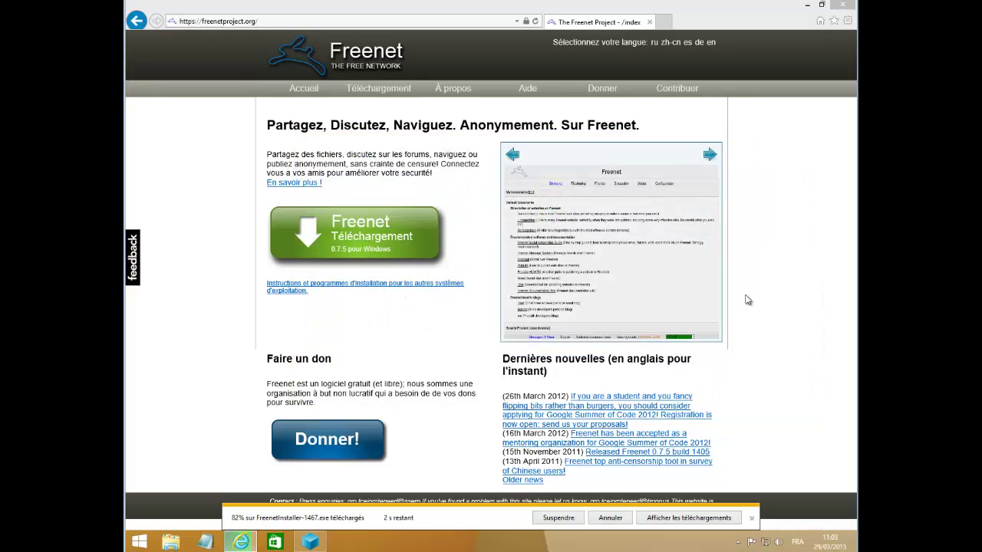
click(844, 5)
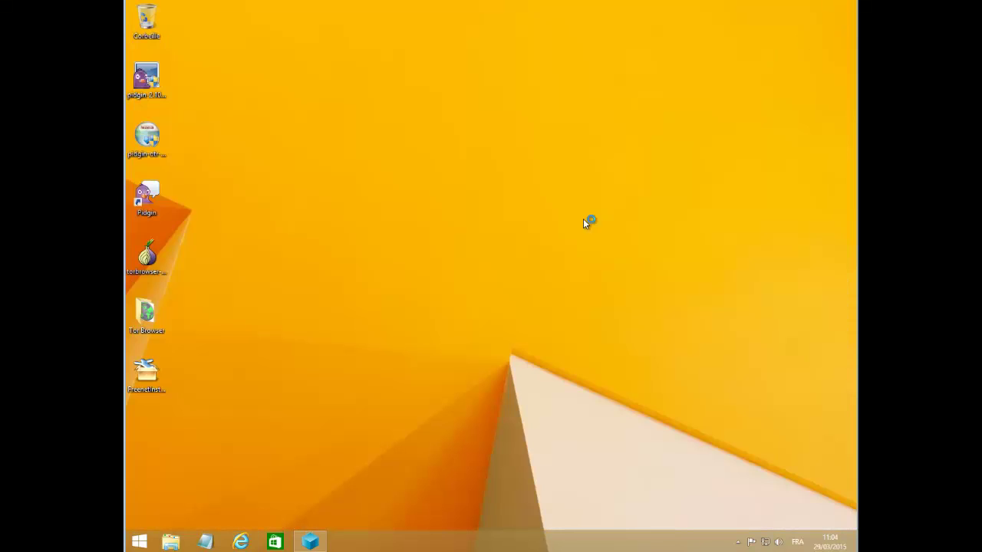
Launch the Freenet installer from the desktop in Français and continue past the welcome page.
double_click(148, 377)
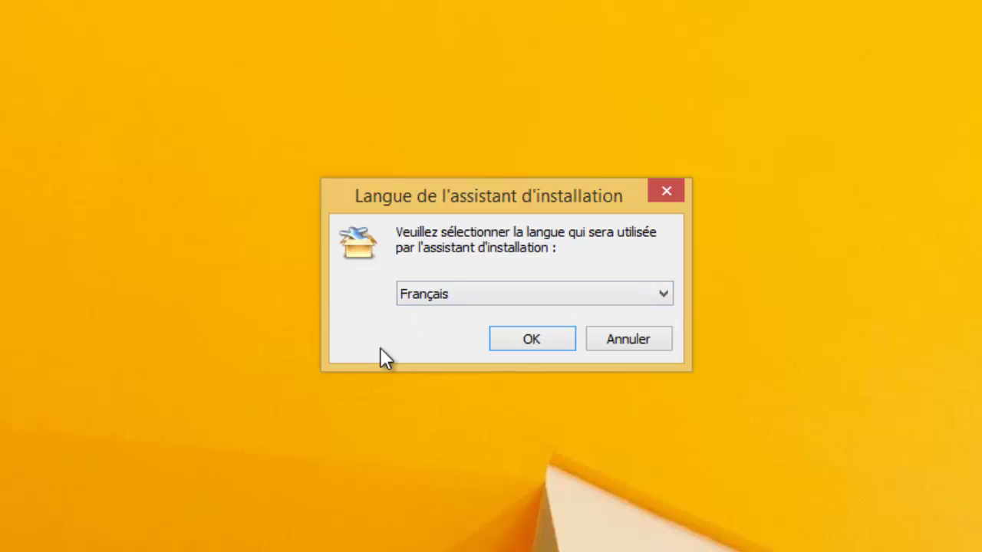
click(555, 333)
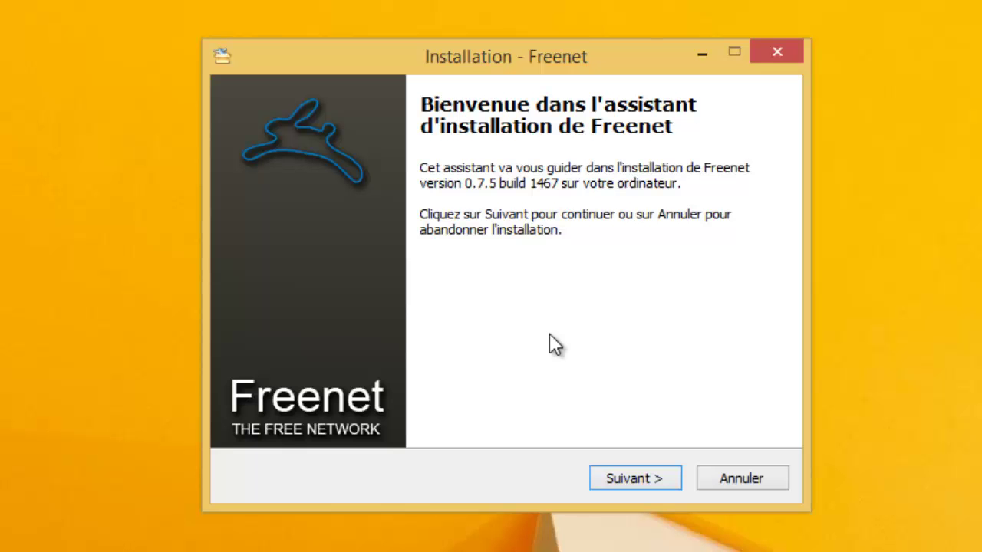
click(610, 481)
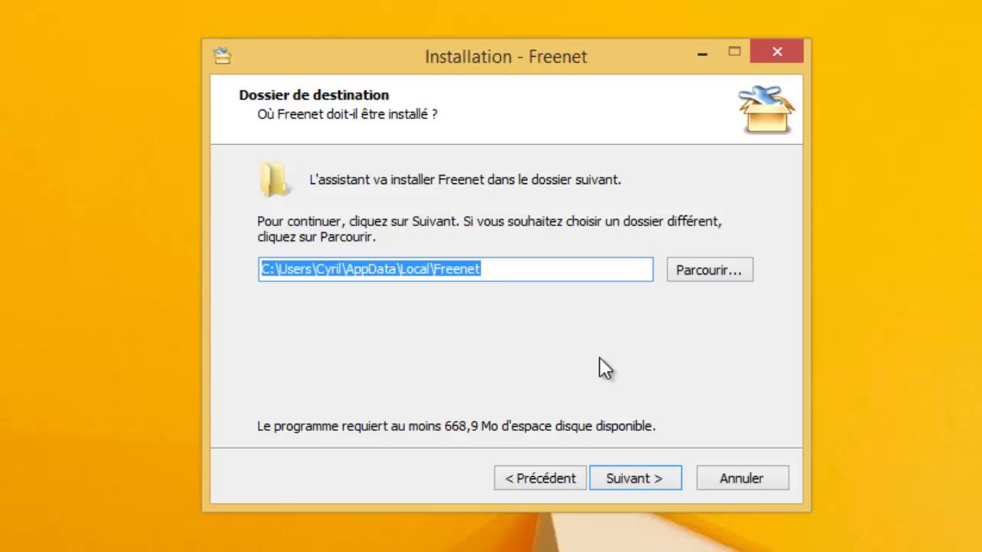
Install Freenet with the default folders and a desktop icon, without starting it with Windows, and finish with Exécuter Freenet enabled.
click(625, 482)
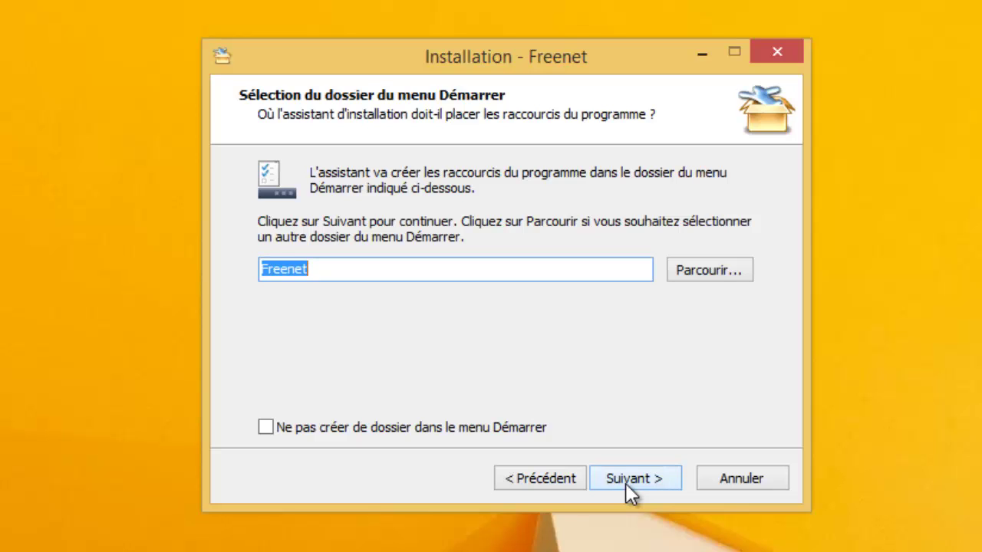
click(626, 482)
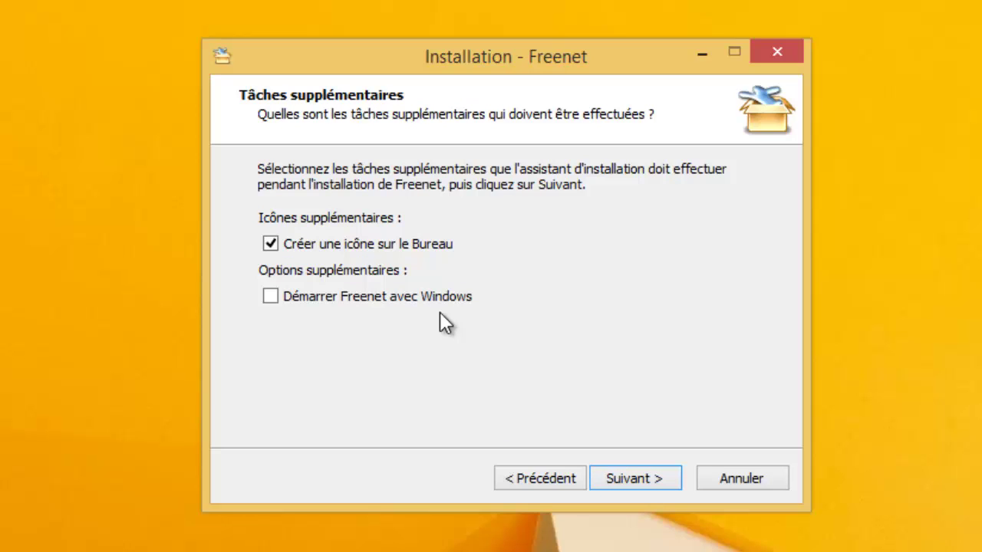
click(605, 477)
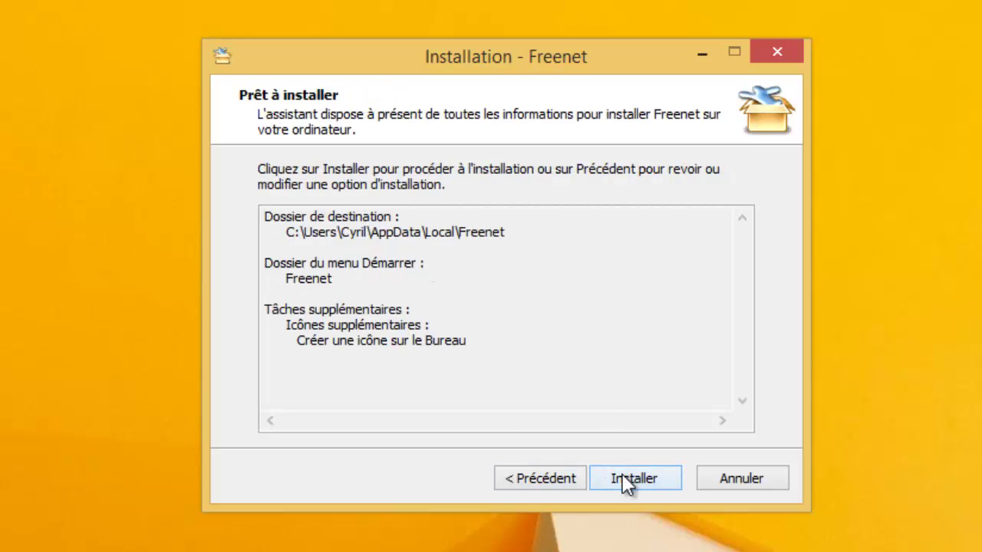
click(626, 481)
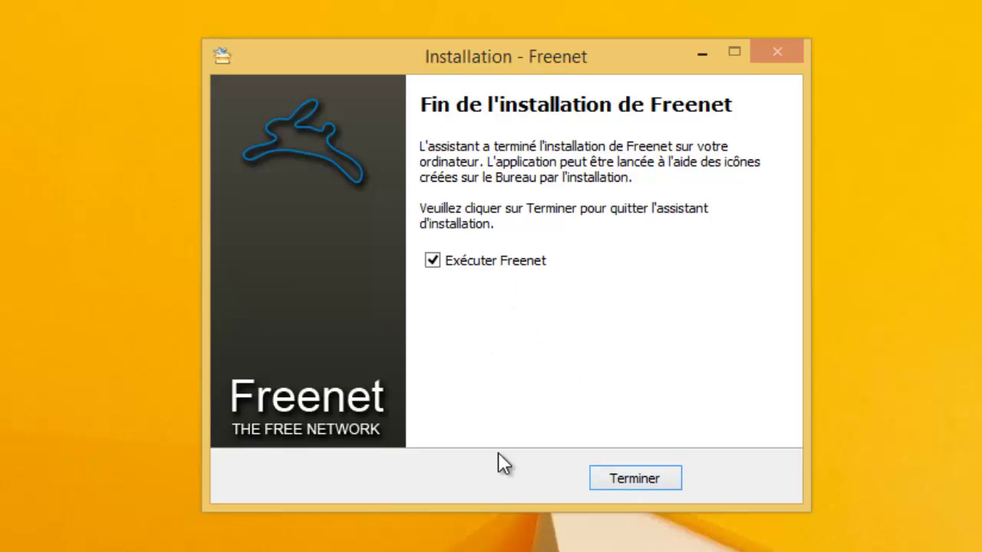
click(627, 478)
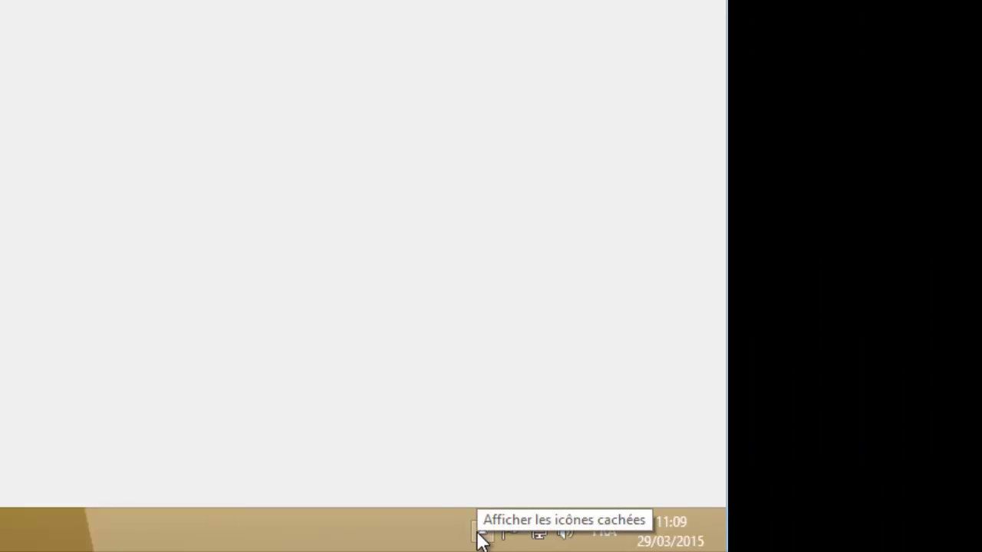
Show the commands offered by Freenet's hidden notification icon, and dismiss them without choosing any.
click(480, 534)
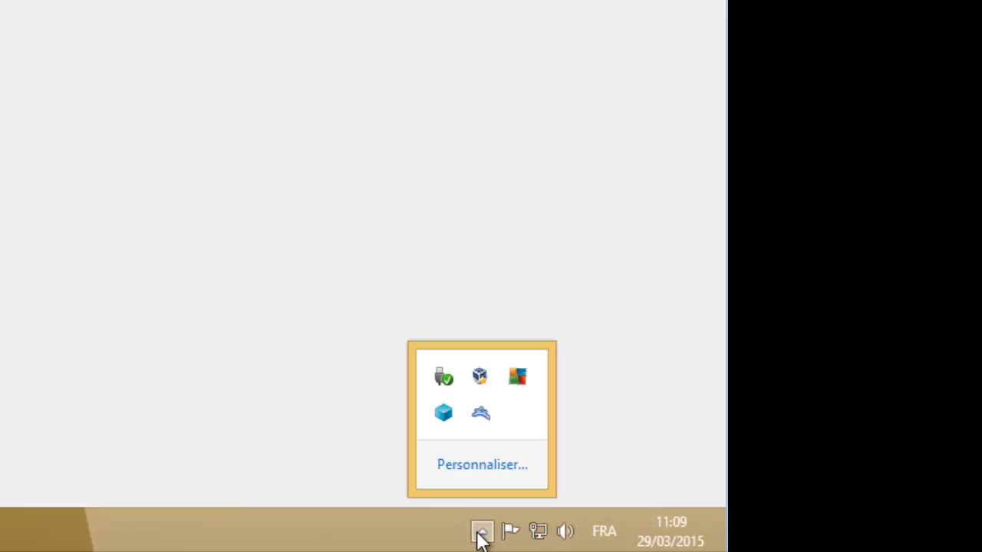
right_click(481, 418)
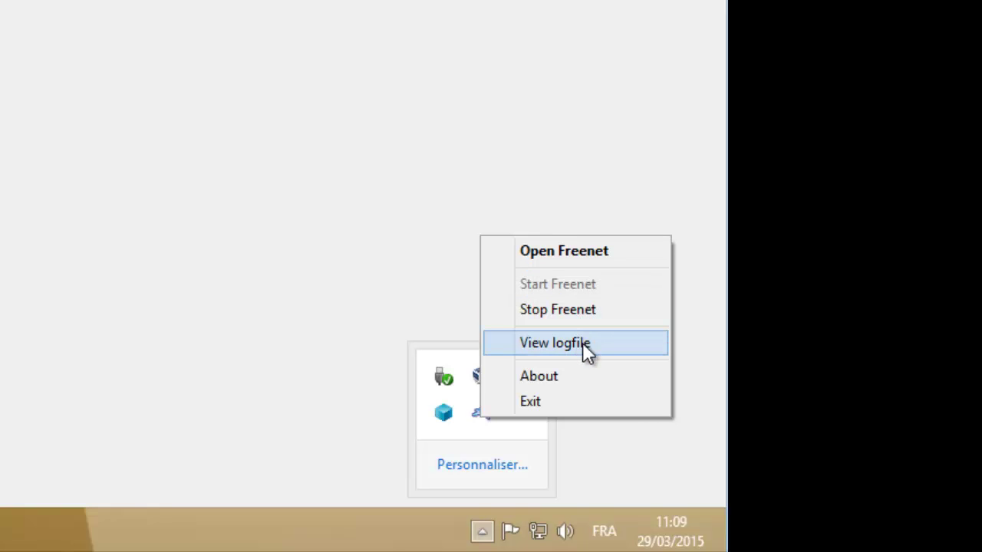
click(302, 335)
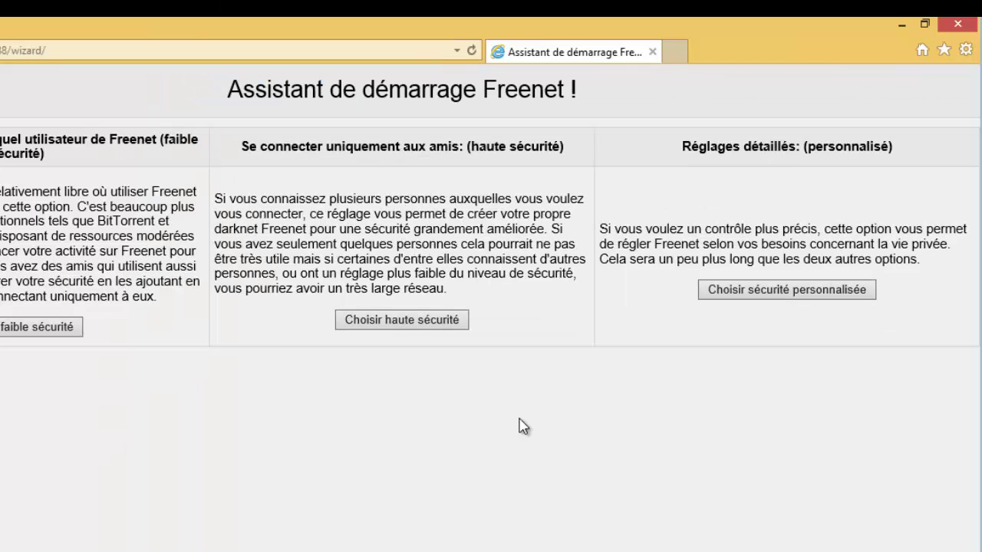
Choose the personalised security setup in the Freenet wizard and continue past the browser security warning.
click(788, 292)
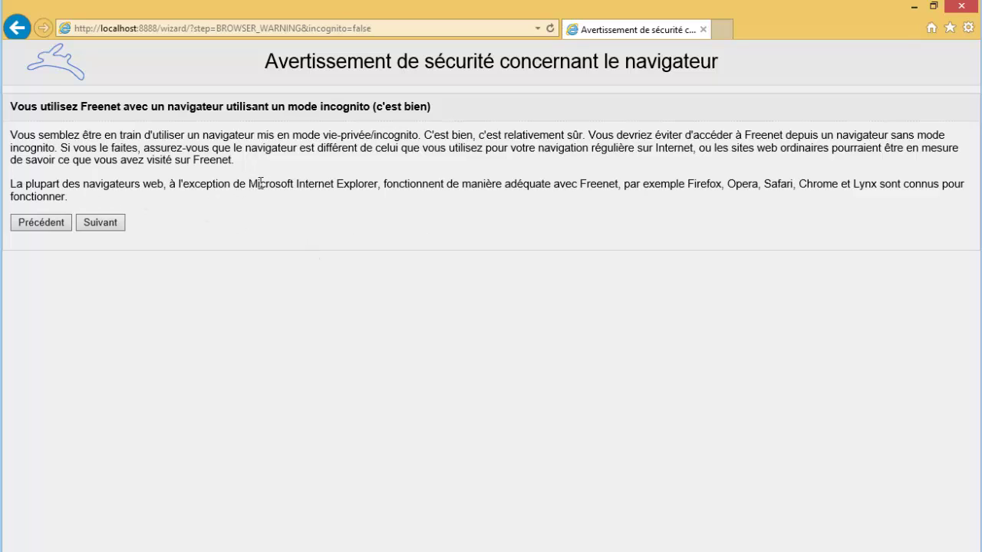
drag(250, 184, 373, 186)
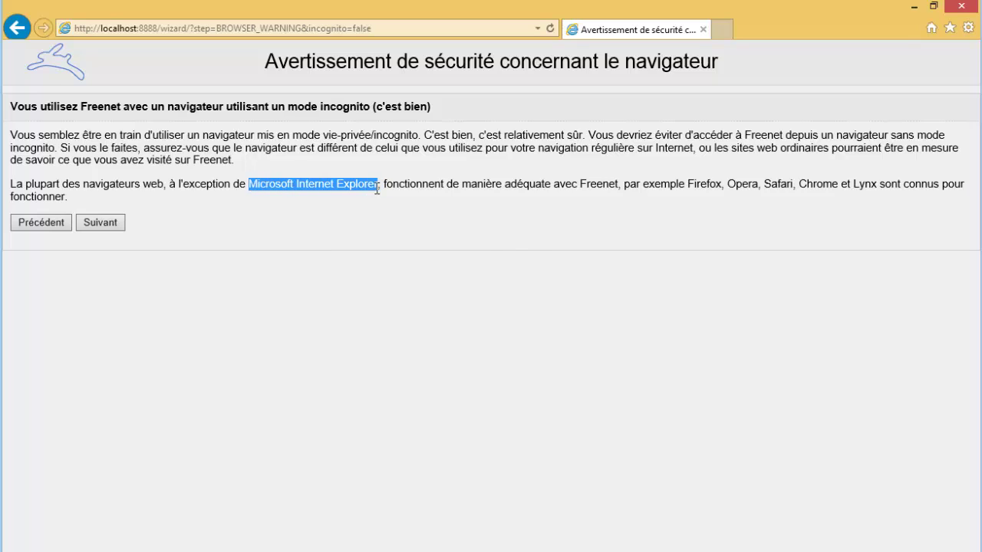
click(701, 181)
double_click(752, 184)
click(790, 184)
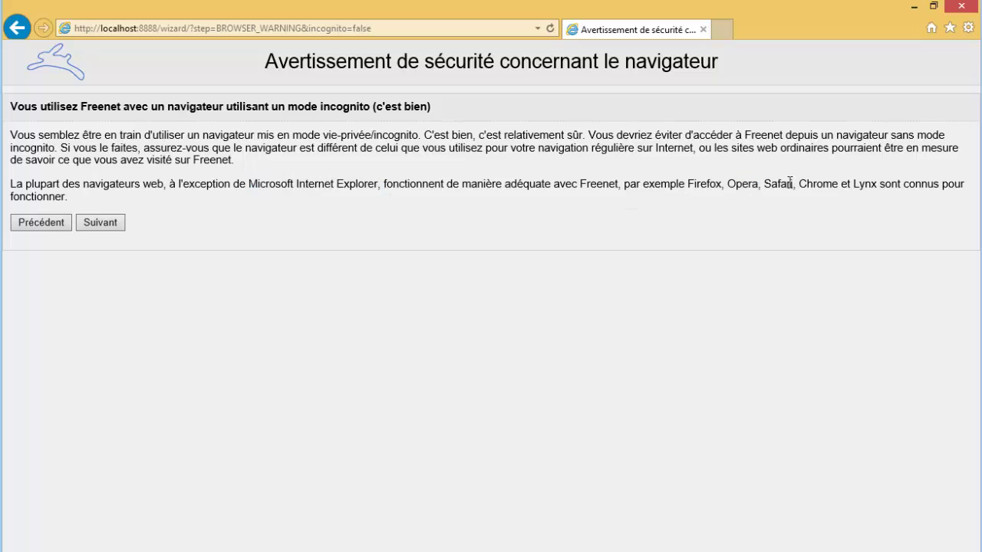
double_click(843, 185)
double_click(865, 185)
click(117, 222)
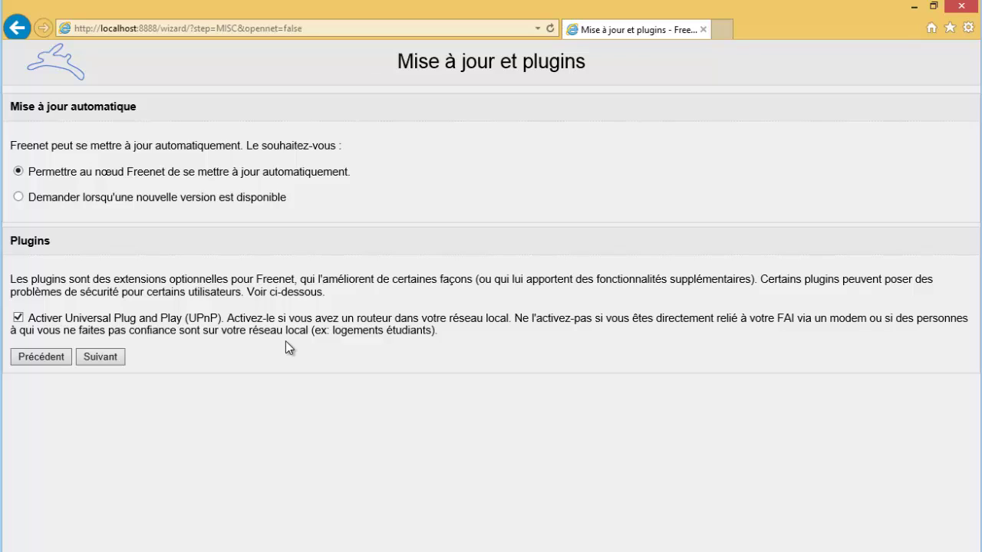
Disable Universal Plug and Play (UPnP) and choose Se connecter aux étrangers as the connection mode.
click(19, 320)
click(101, 358)
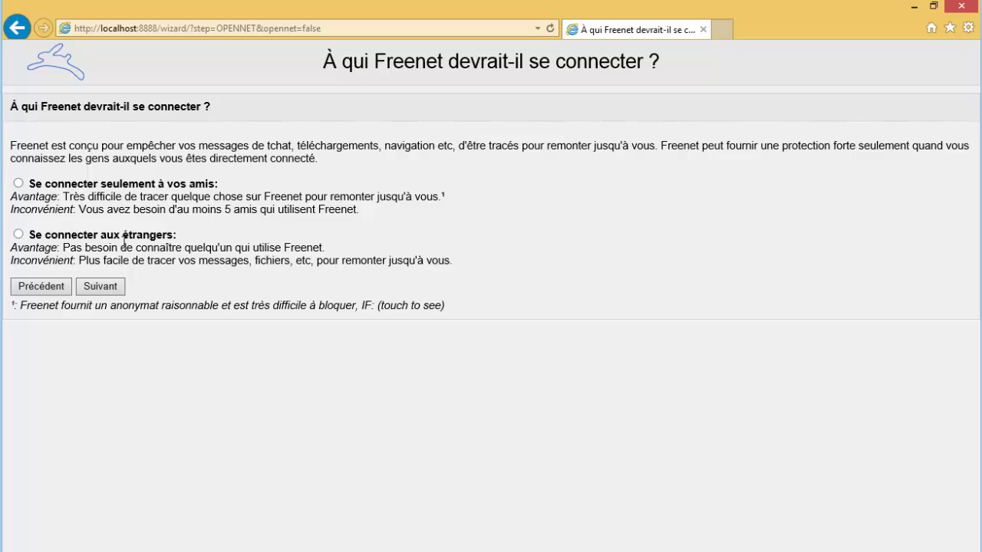
click(19, 235)
click(105, 288)
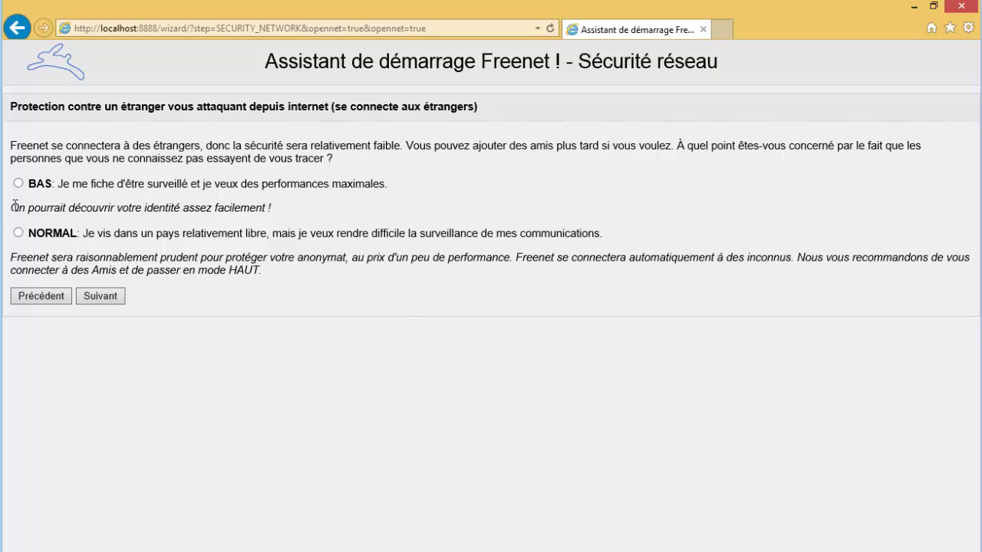
Set the network security level against strangers to NORMAL and continue.
drag(15, 205, 283, 221)
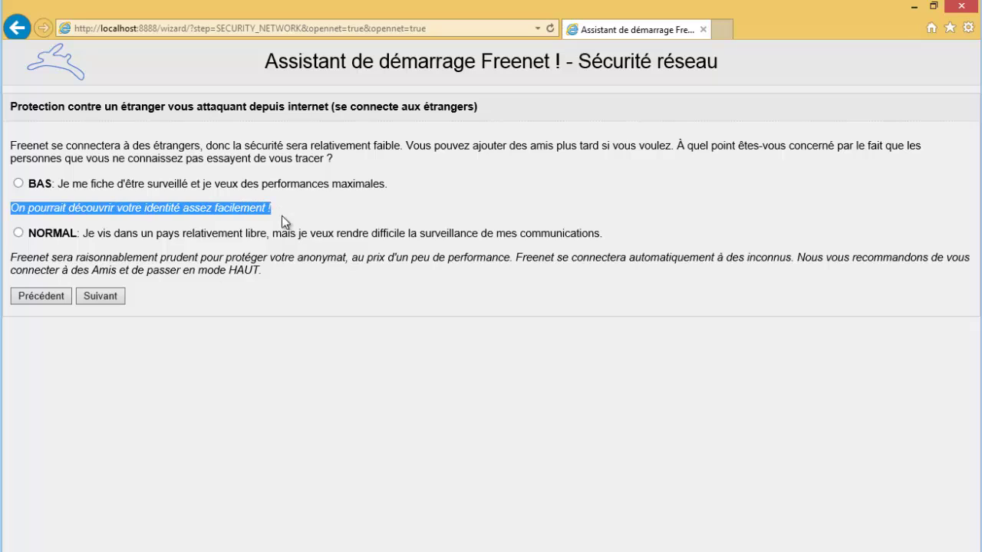
click(214, 299)
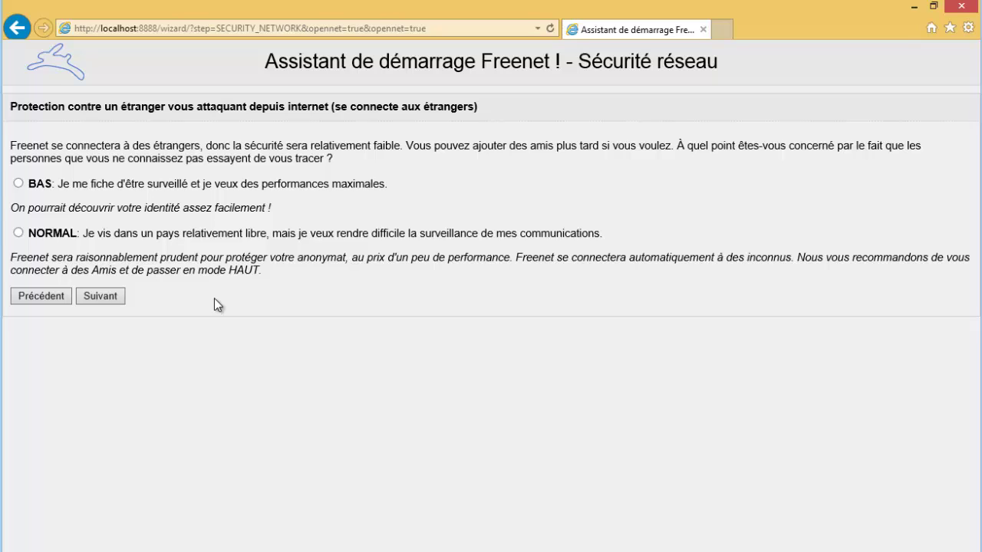
click(19, 233)
click(109, 297)
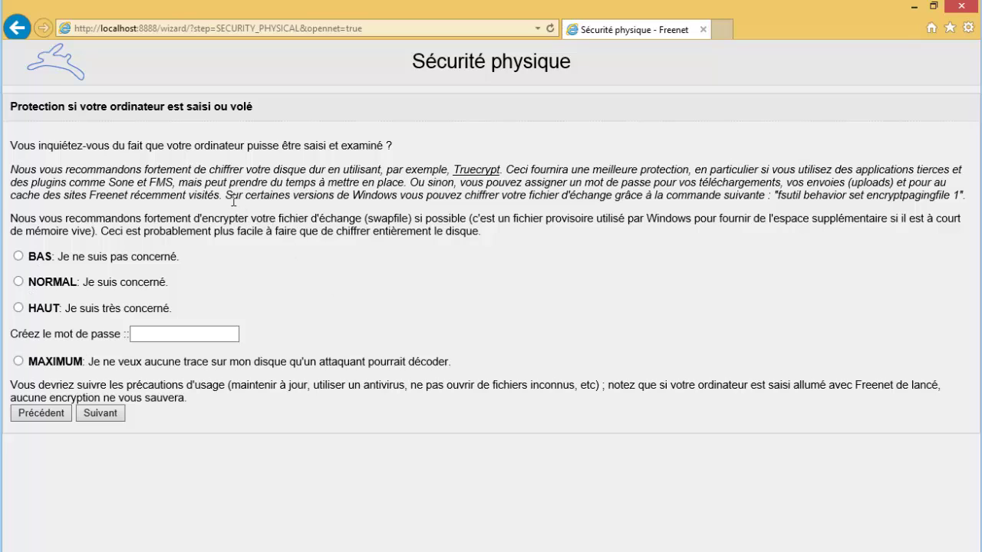
Review the swap file encryption command, then set the physical security level to NORMAL and continue.
drag(226, 195, 969, 194)
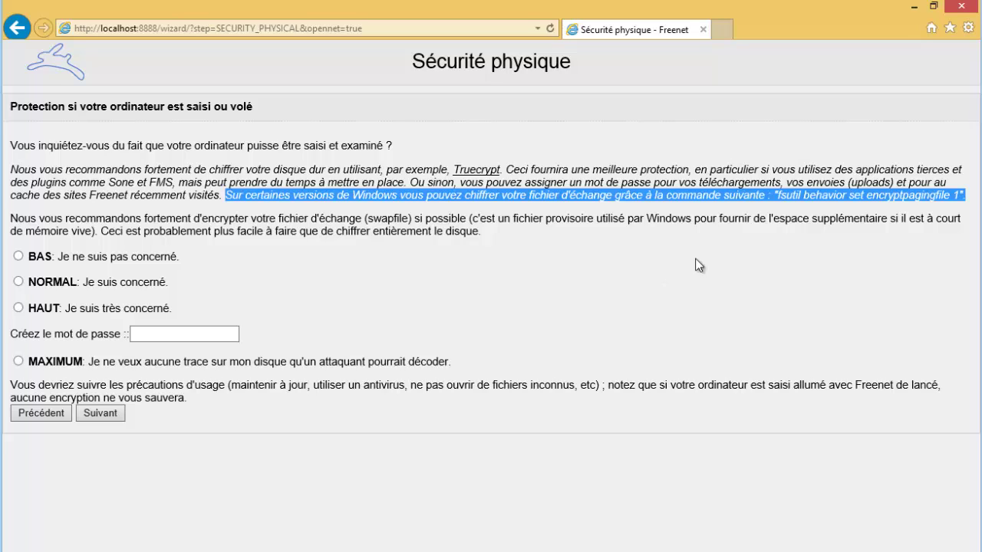
click(817, 217)
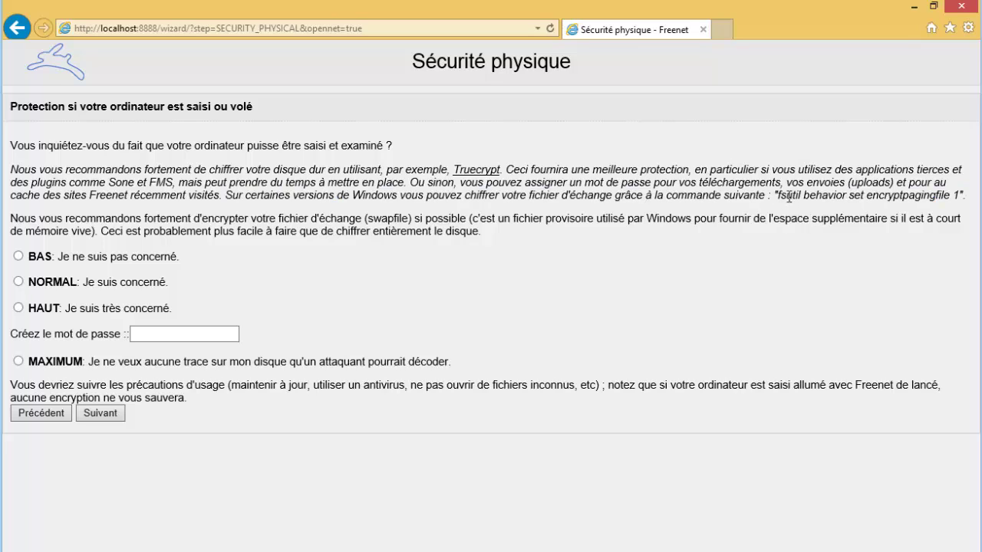
drag(779, 198, 959, 195)
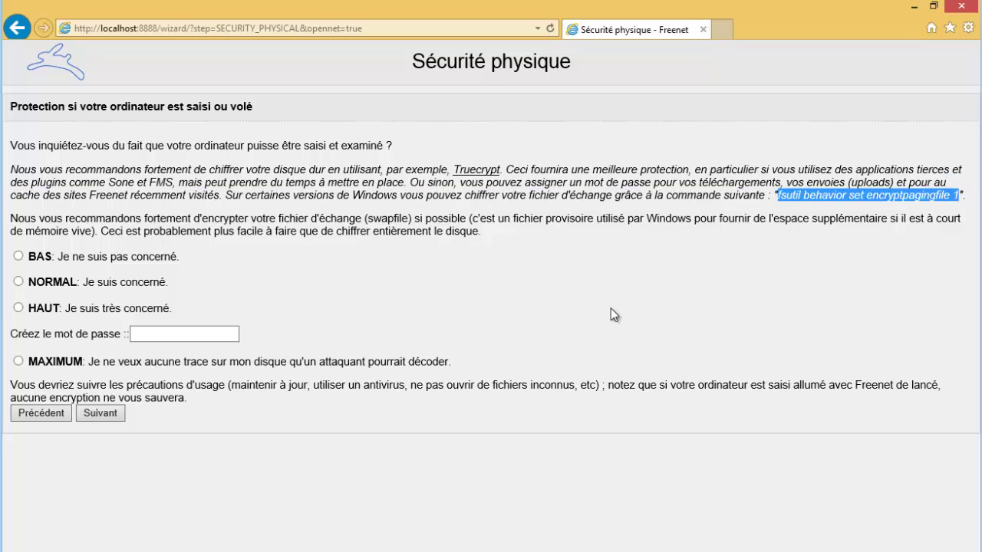
click(724, 299)
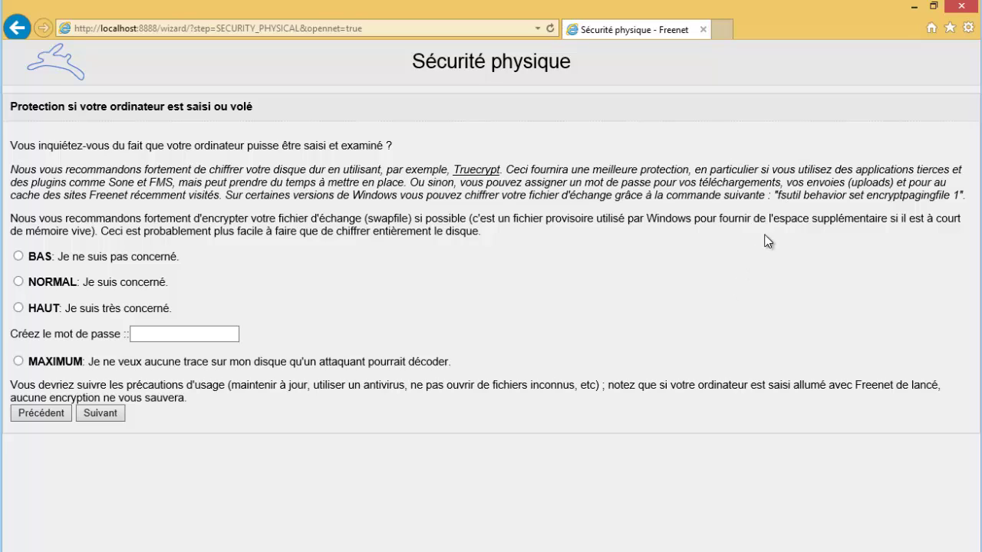
drag(779, 195, 957, 195)
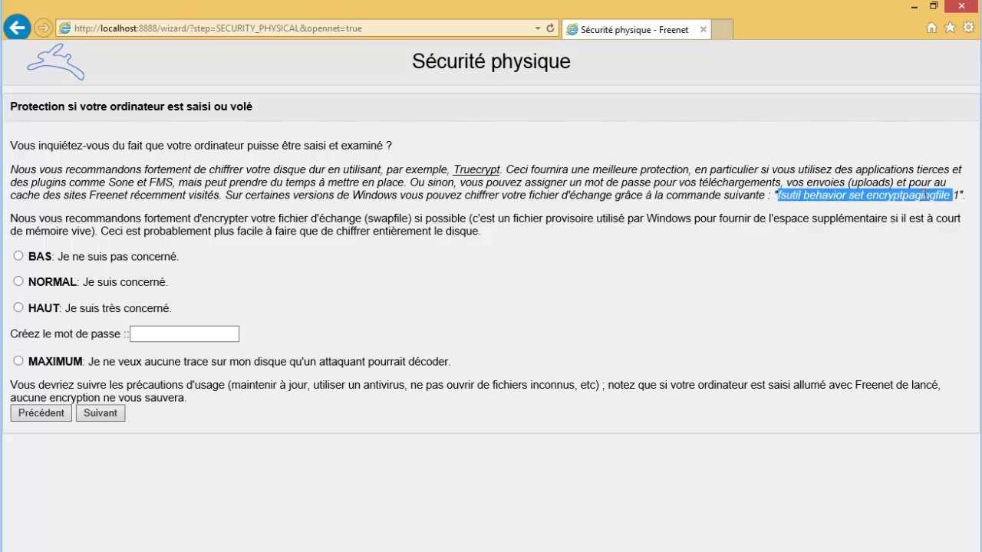
click(771, 281)
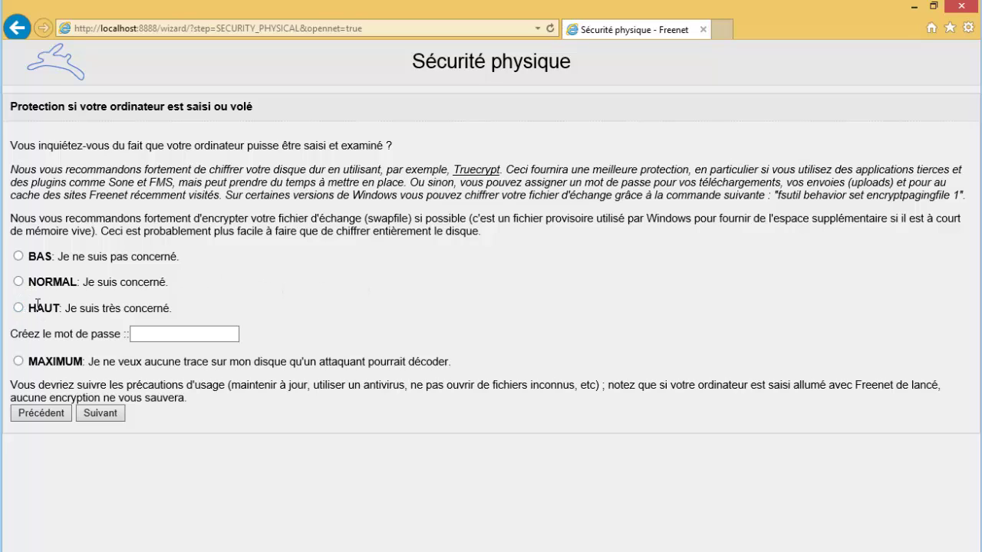
click(18, 282)
click(99, 413)
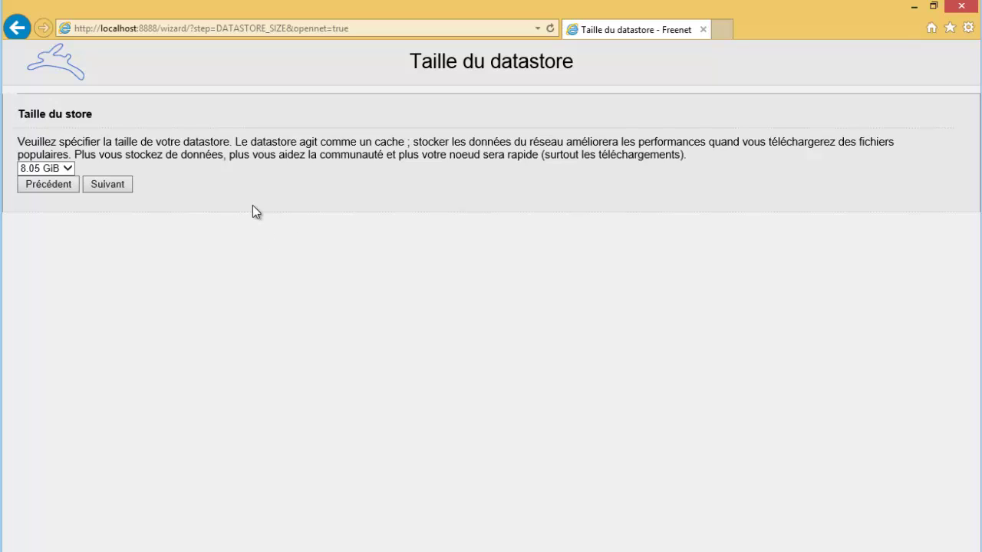
Set the Freenet datastore size to 10 GiB and continue to the bandwidth limits.
click(66, 168)
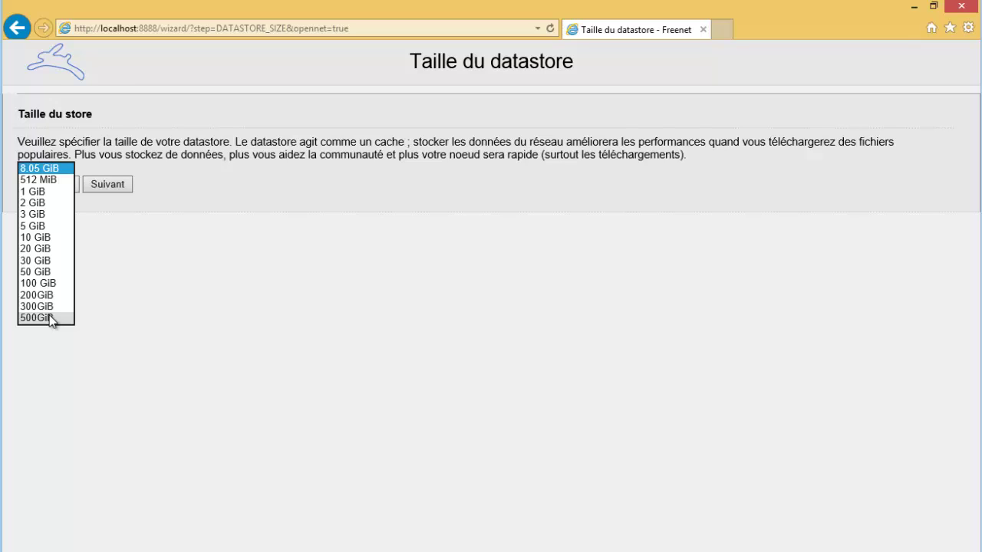
click(44, 238)
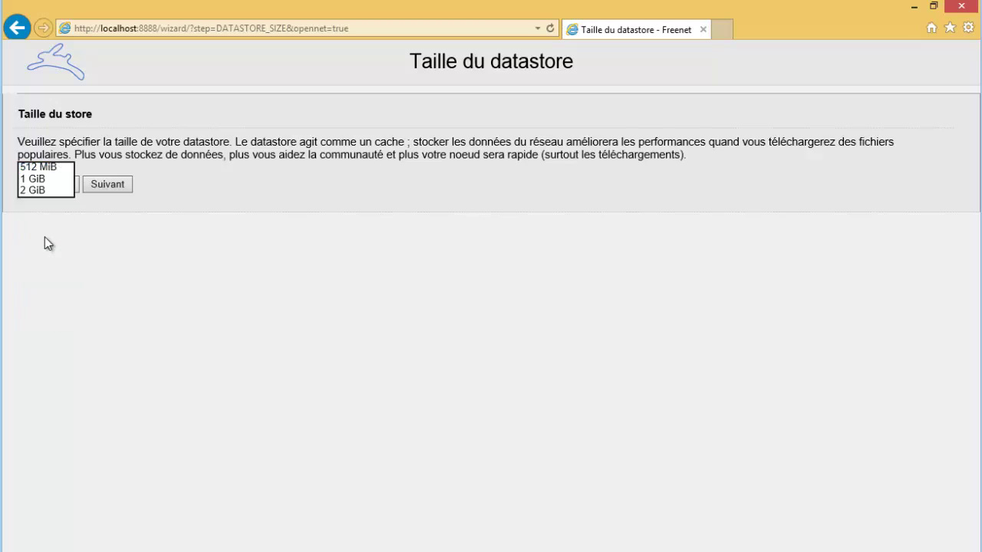
click(123, 187)
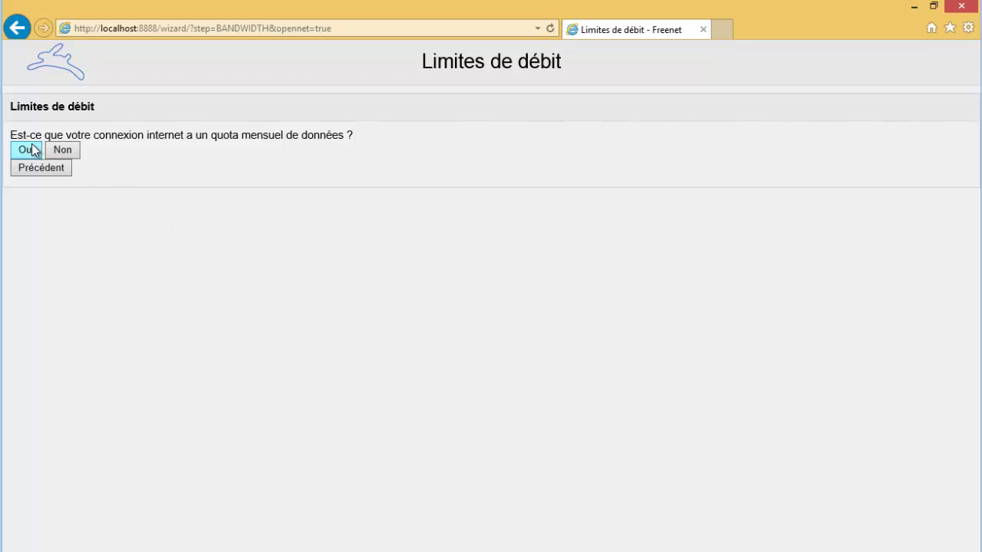
Answer Non to the monthly data quota question, then choose the 100 megabits (fibre) transfer limit and continue.
click(76, 154)
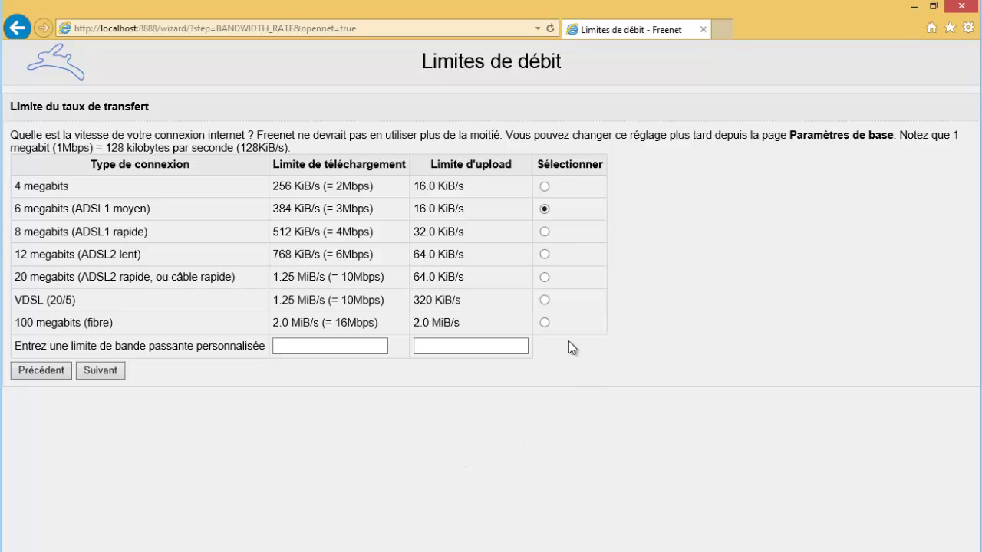
click(545, 323)
click(114, 375)
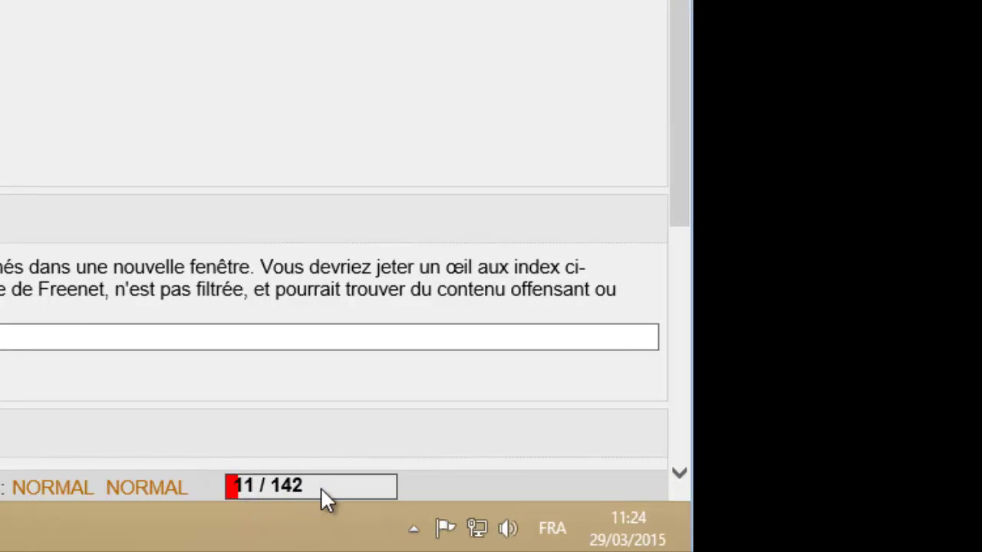
Check the node's peer connection indicator on the Freenet home page, refreshing the page to update it.
mouse_move(253, 492)
mouse_move(227, 481)
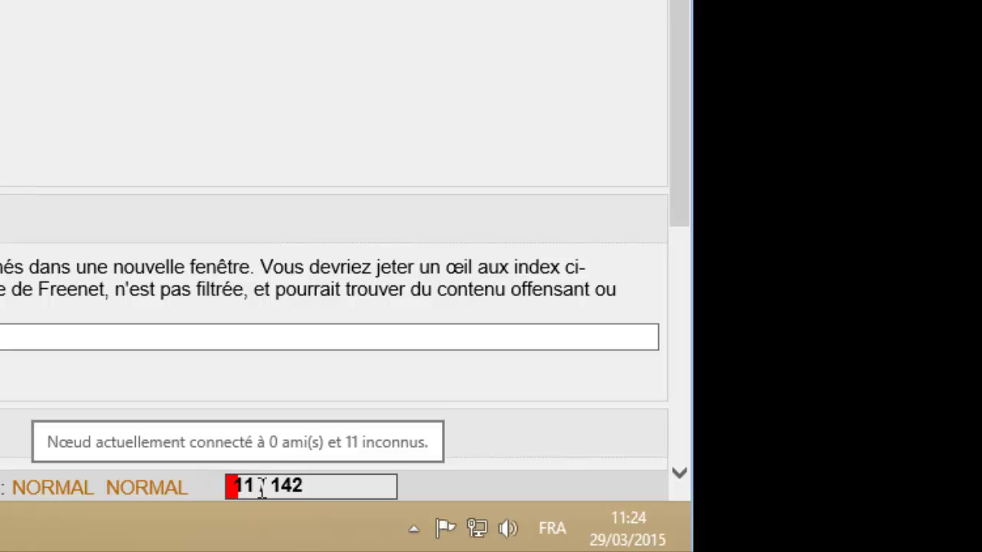
click(309, 345)
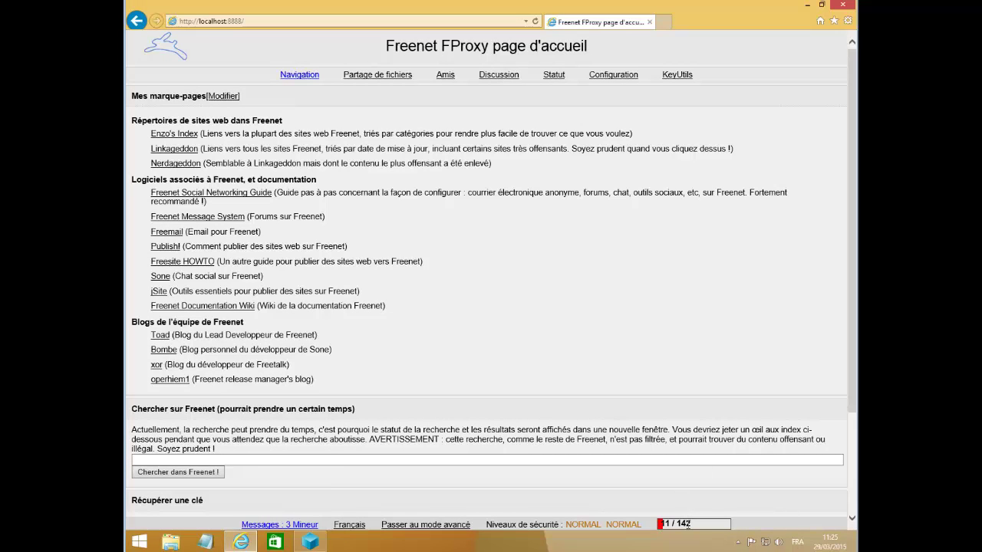
click(535, 22)
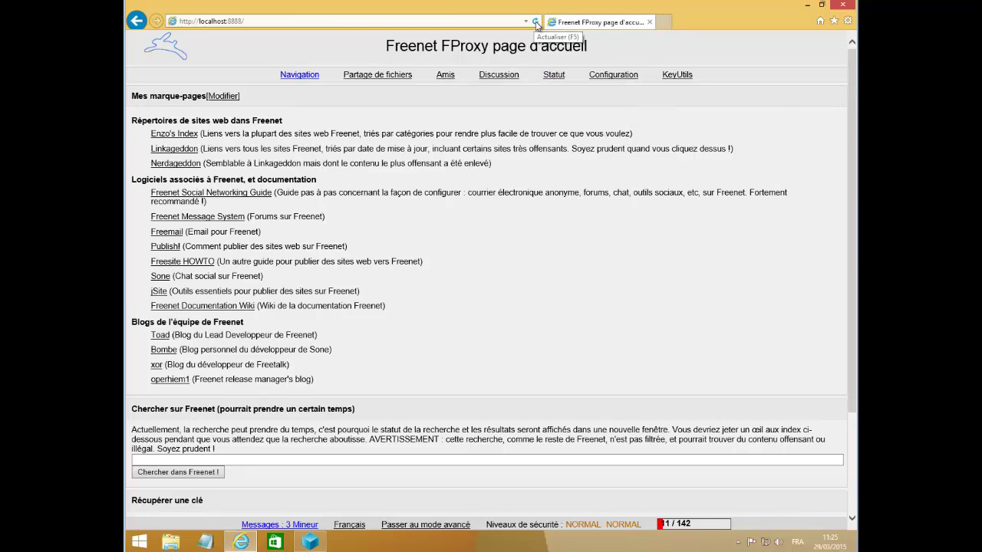
click(535, 21)
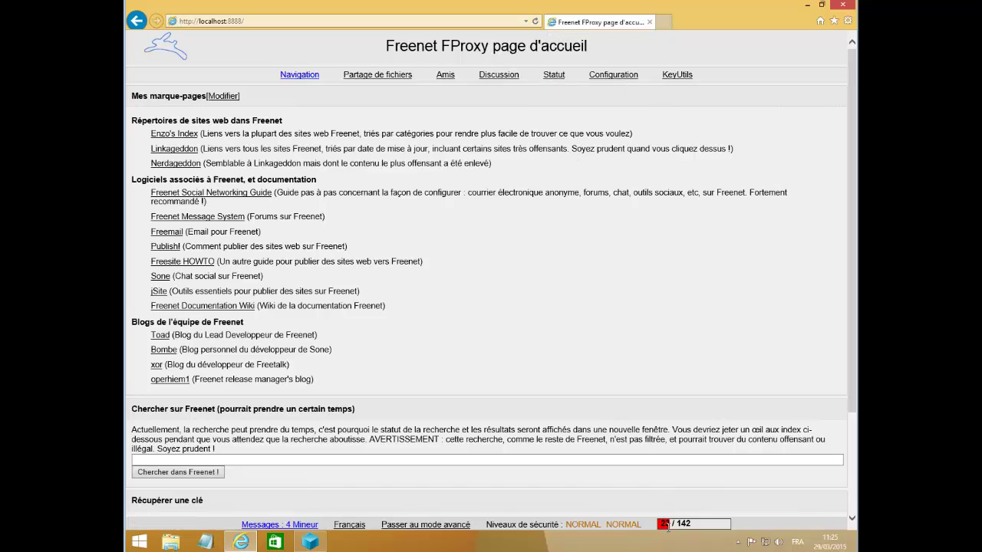
mouse_move(674, 526)
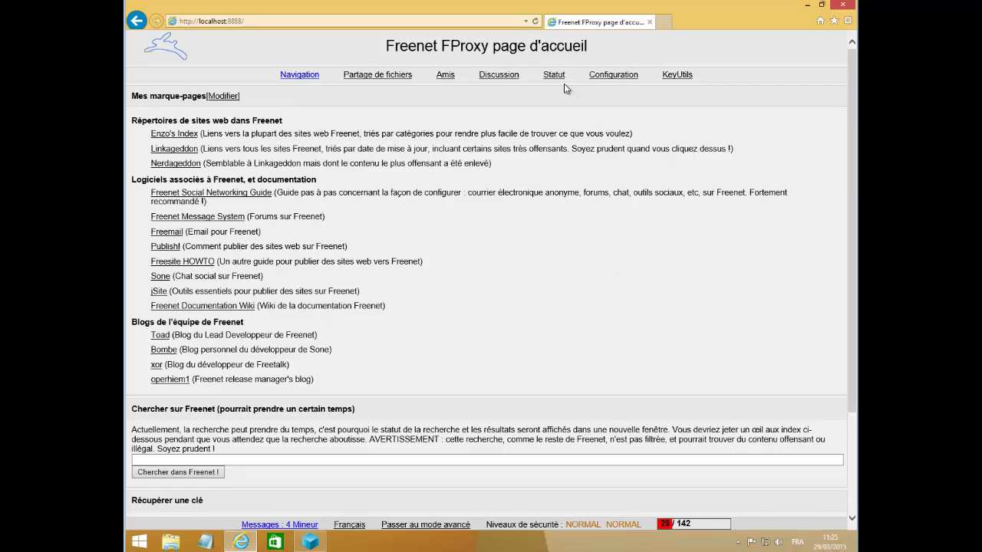
Open the Connexions aux inconnus status page and examine the listed nodes' states, addresses and versions.
mouse_move(557, 79)
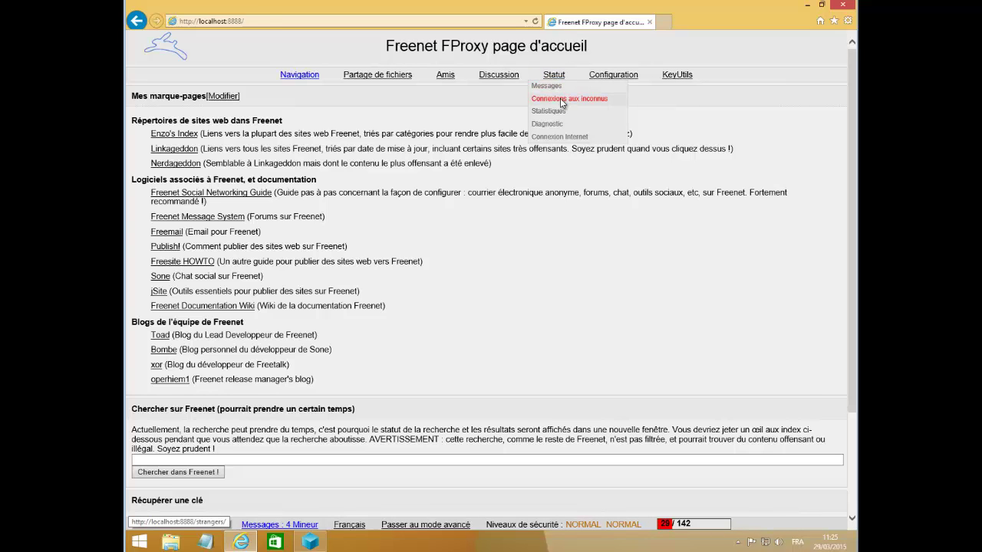
click(561, 99)
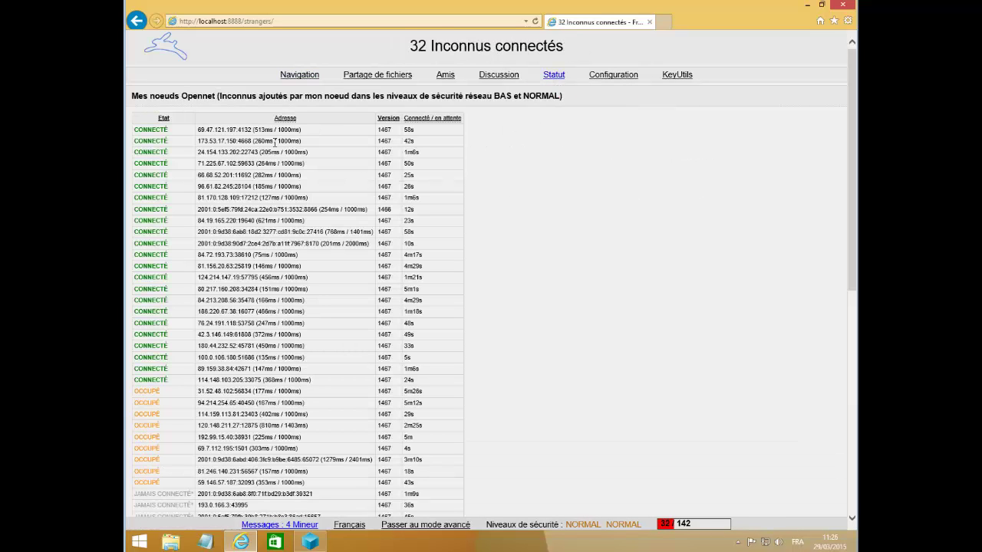
scroll(263, 218, down, 5)
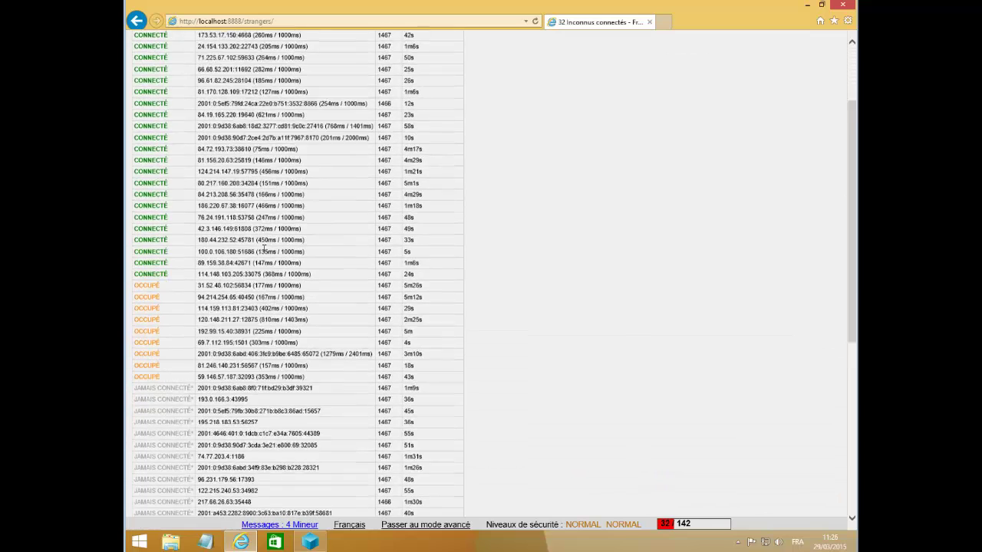
scroll(265, 253, up, 5)
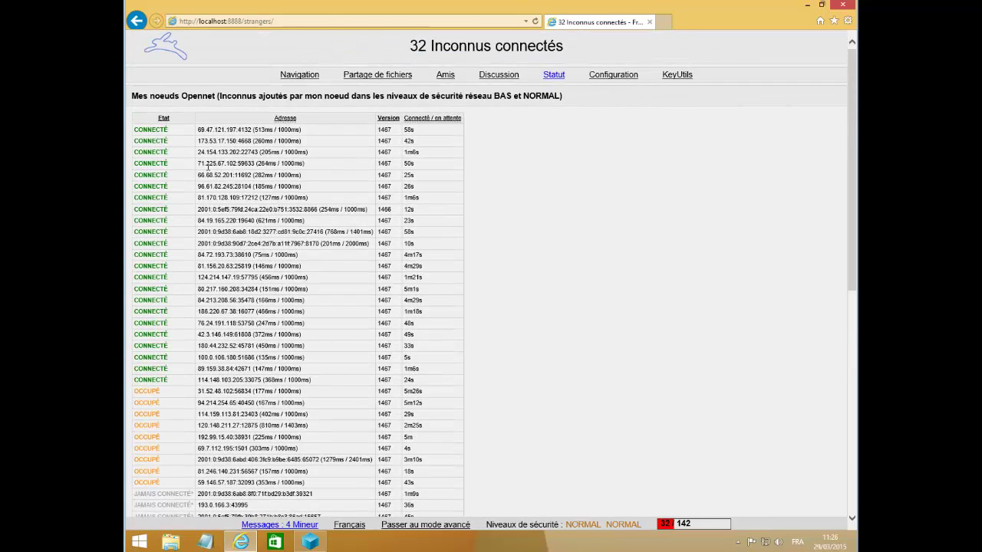
drag(199, 164, 254, 163)
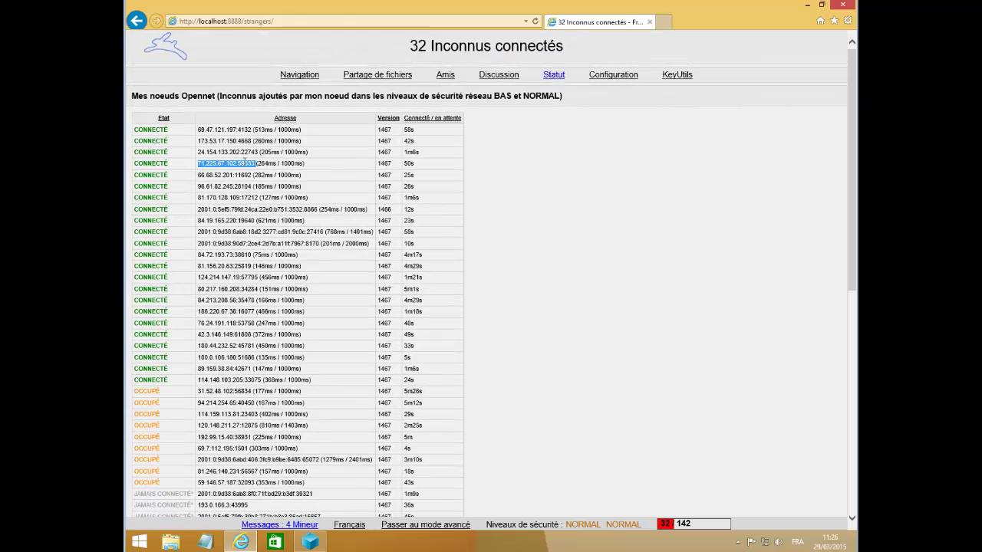
click(559, 225)
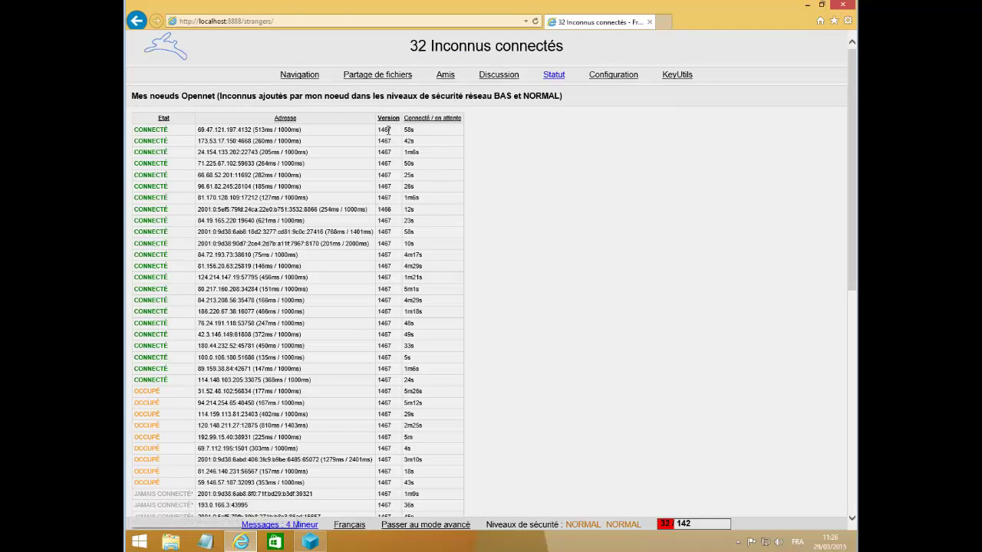
scroll(388, 261, down, 5)
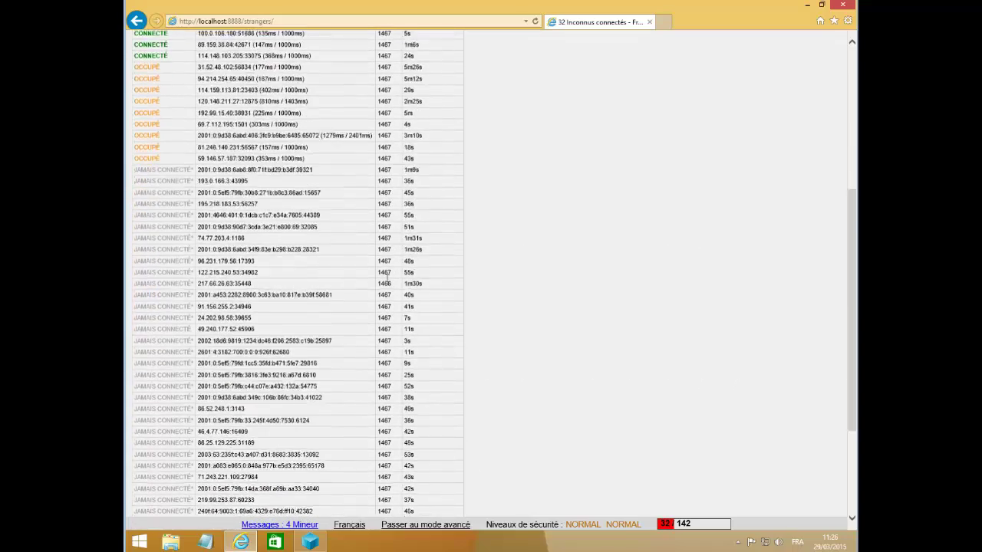
scroll(388, 278, up, 5)
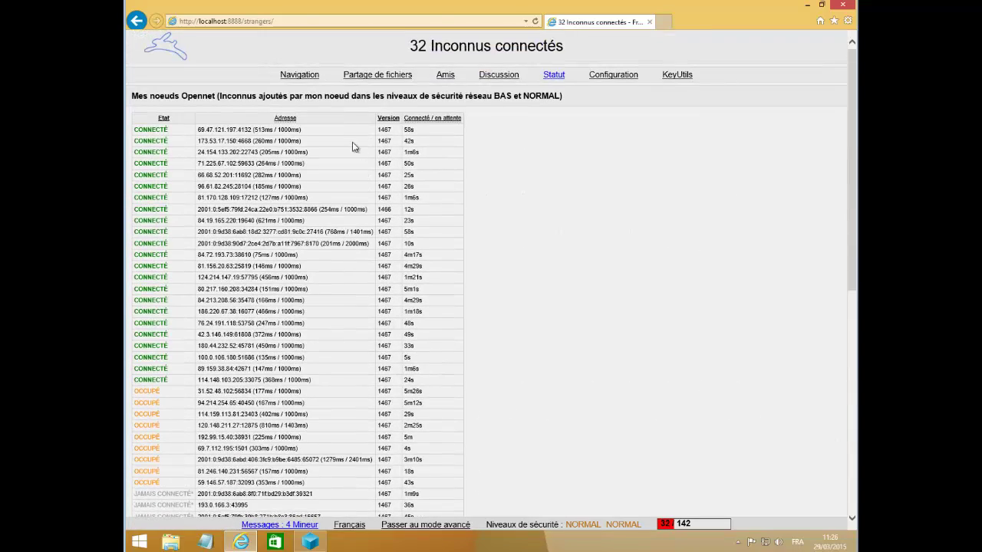
Return to the Freenet home page and review its version information and node control section.
click(312, 80)
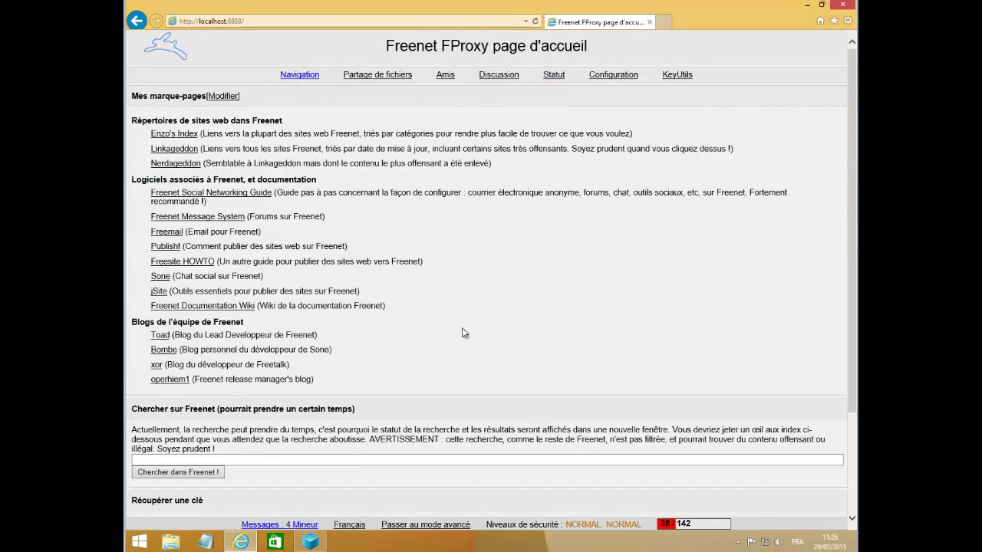
scroll(461, 333, down, 3)
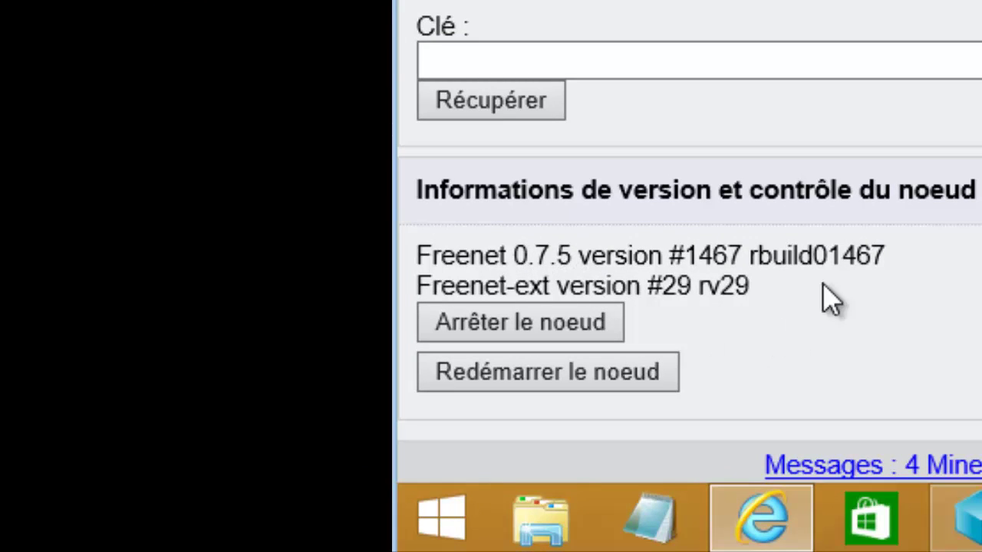
drag(835, 253, 890, 258)
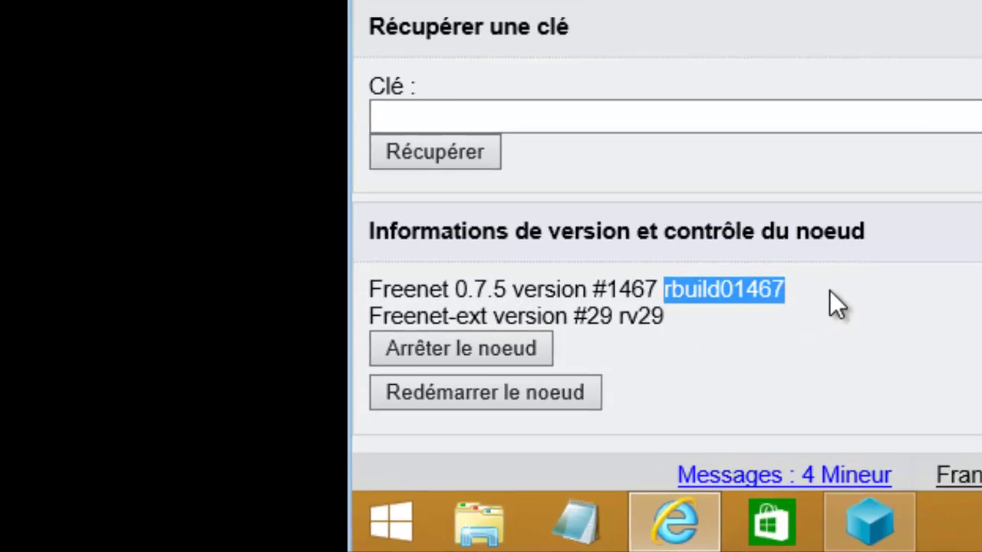
click(677, 405)
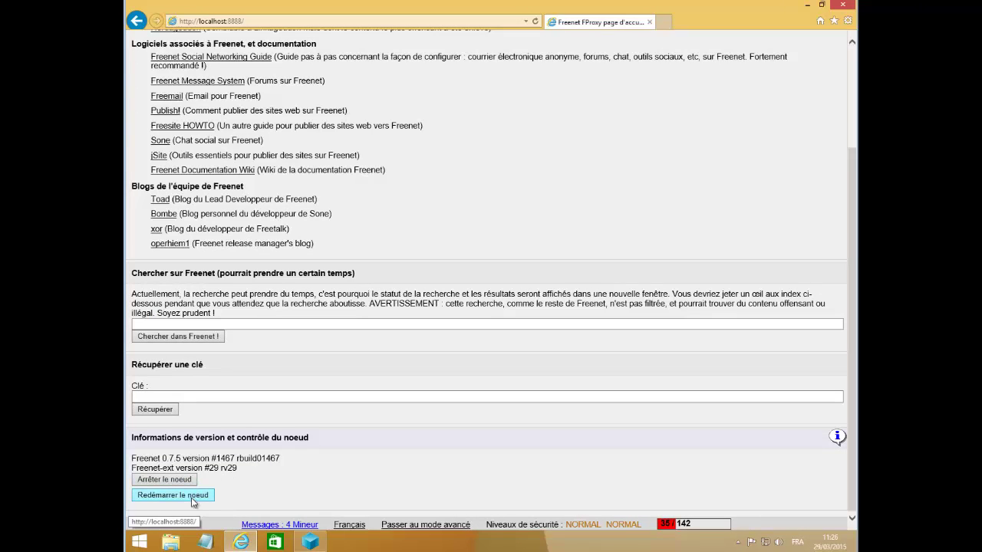
scroll(455, 453, up, 3)
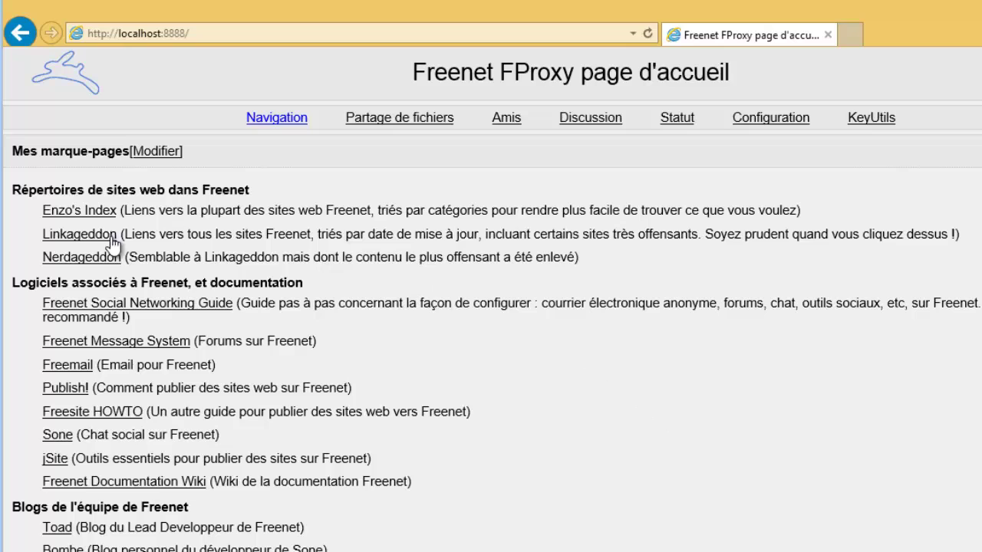
Open the Enzo's Index directory from the bookmarks, view it, and return to the Freenet home page.
mouse_move(106, 246)
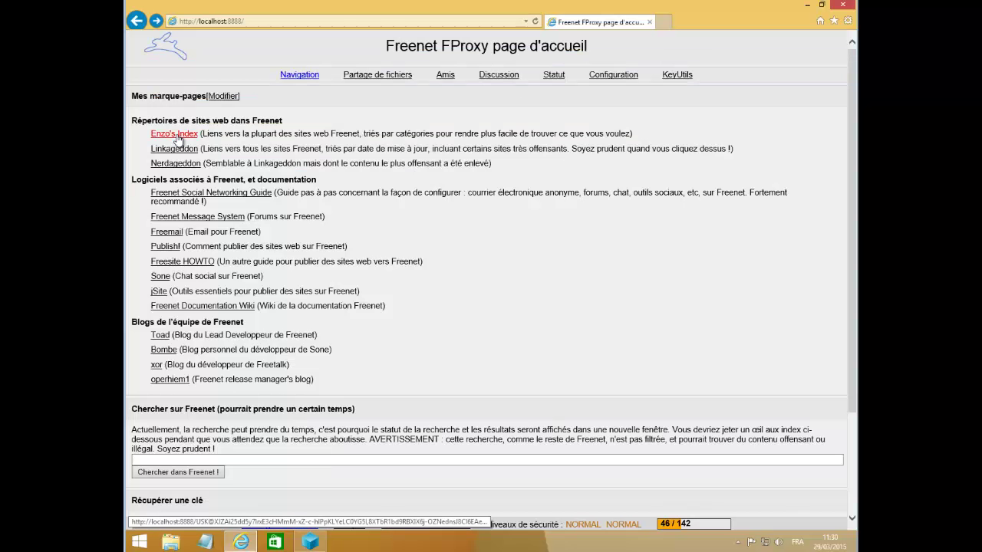
click(176, 136)
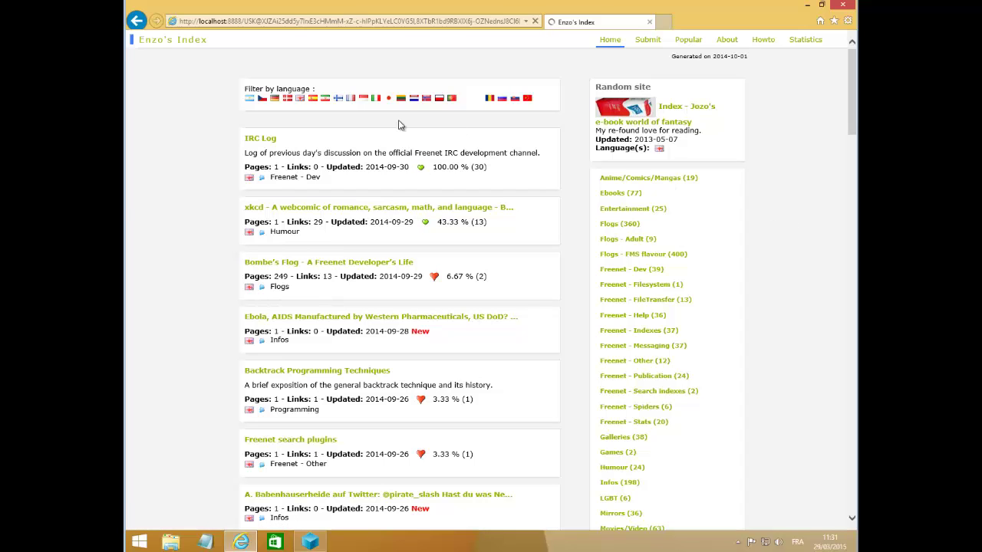
click(136, 21)
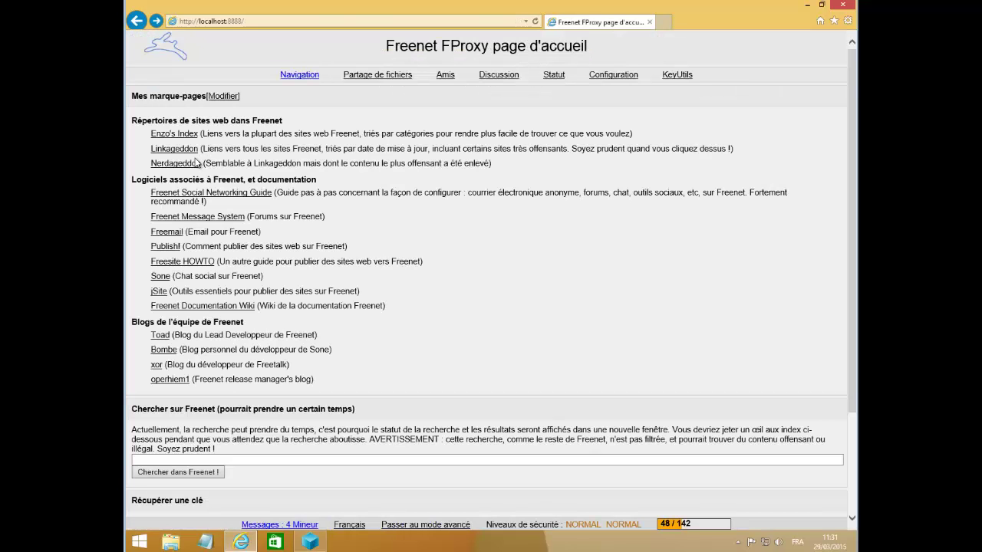
Open the Nerdageddon directory from the bookmarks and browse through its list of freesites.
click(184, 164)
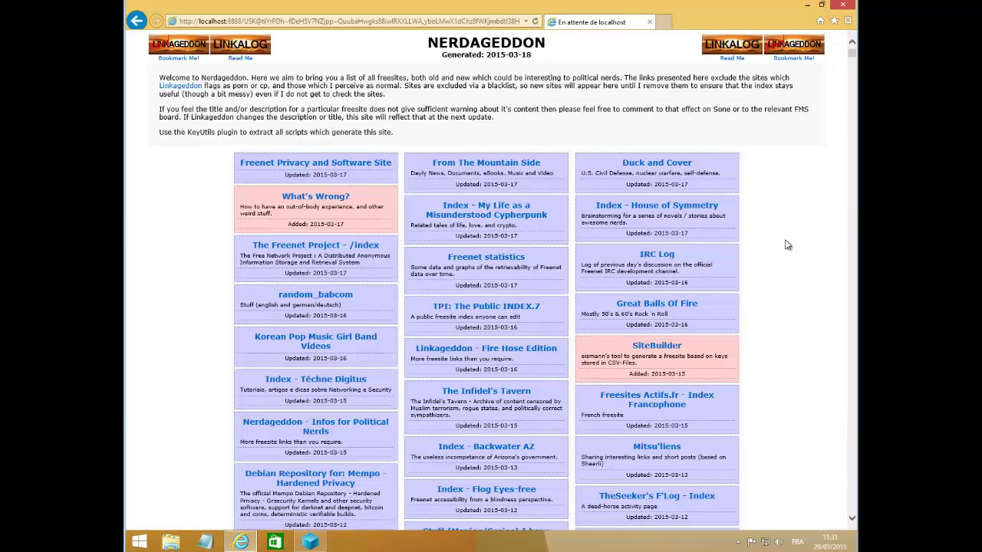
scroll(786, 244, down, 5)
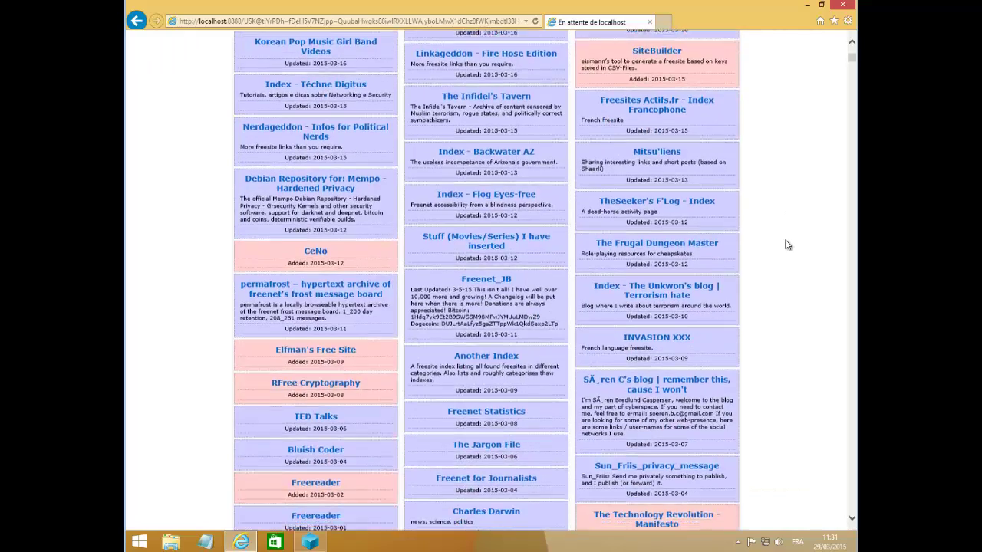
scroll(786, 245, down, 6)
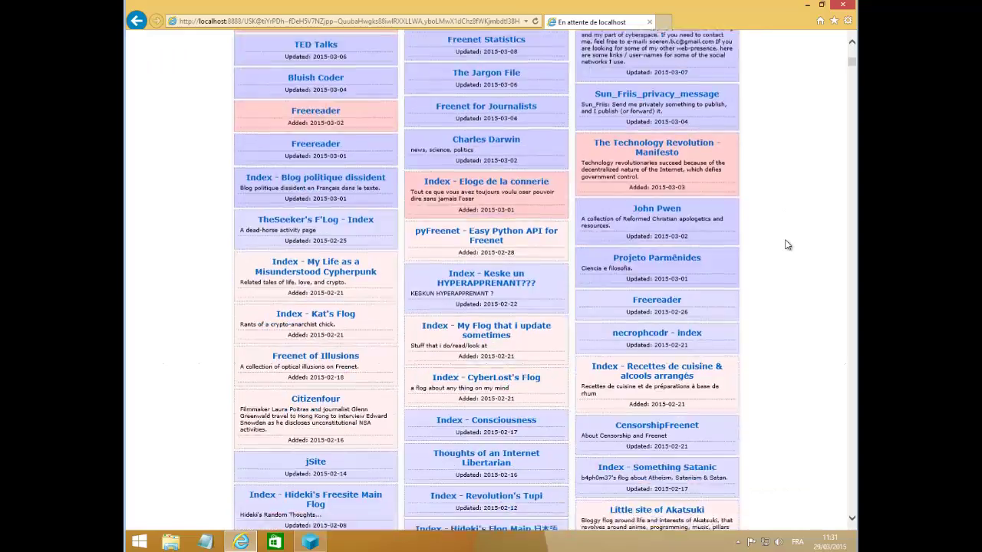
scroll(786, 244, down, 1)
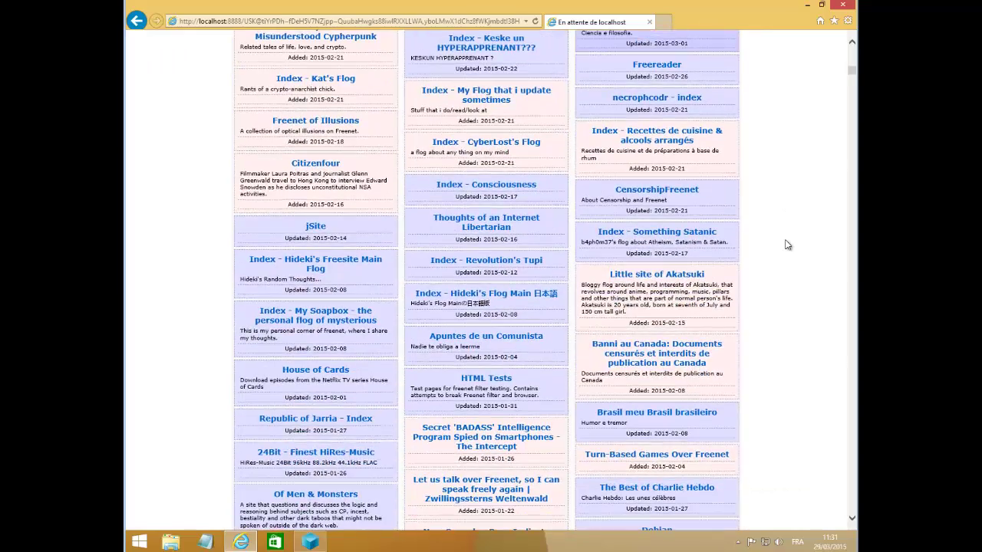
scroll(786, 245, down, 3)
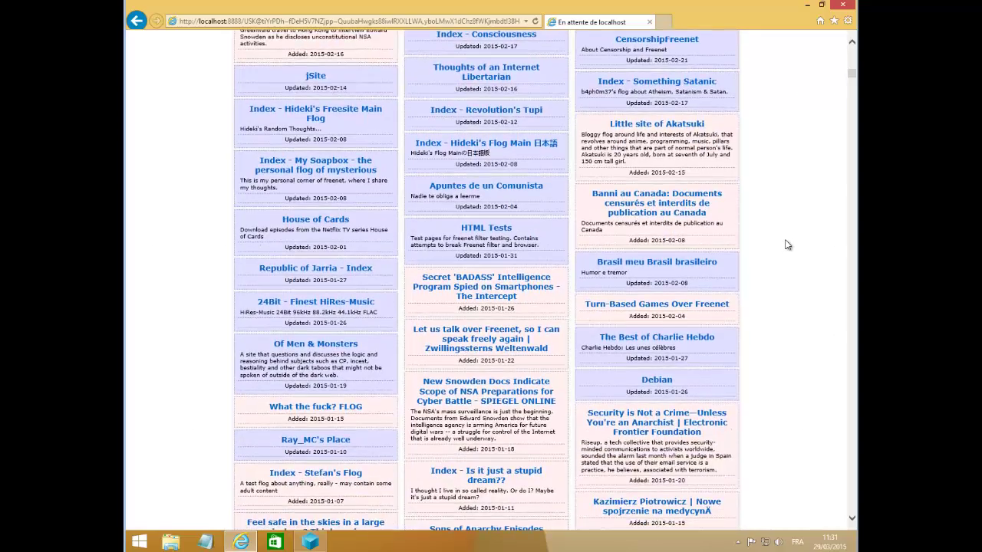
scroll(786, 244, down, 1)
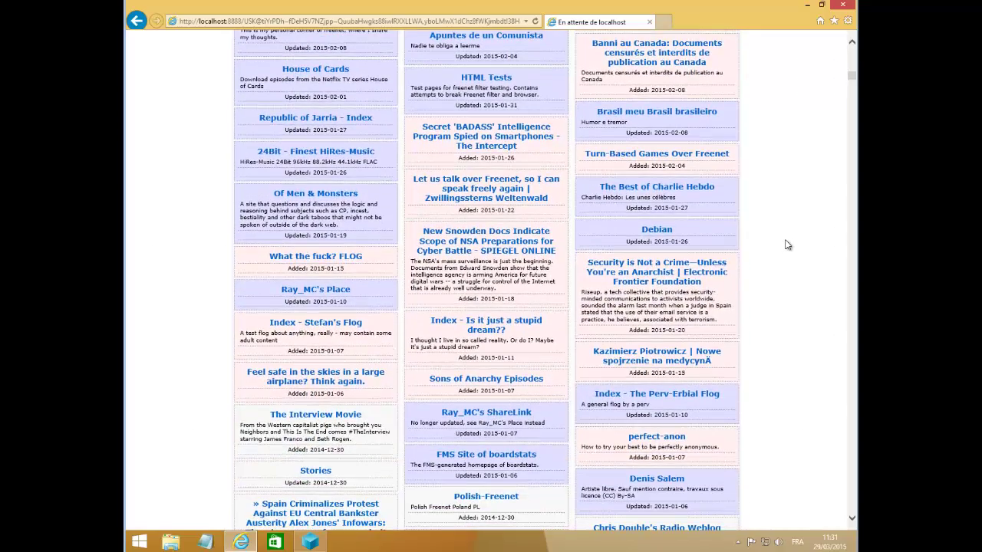
scroll(767, 299, down, 1)
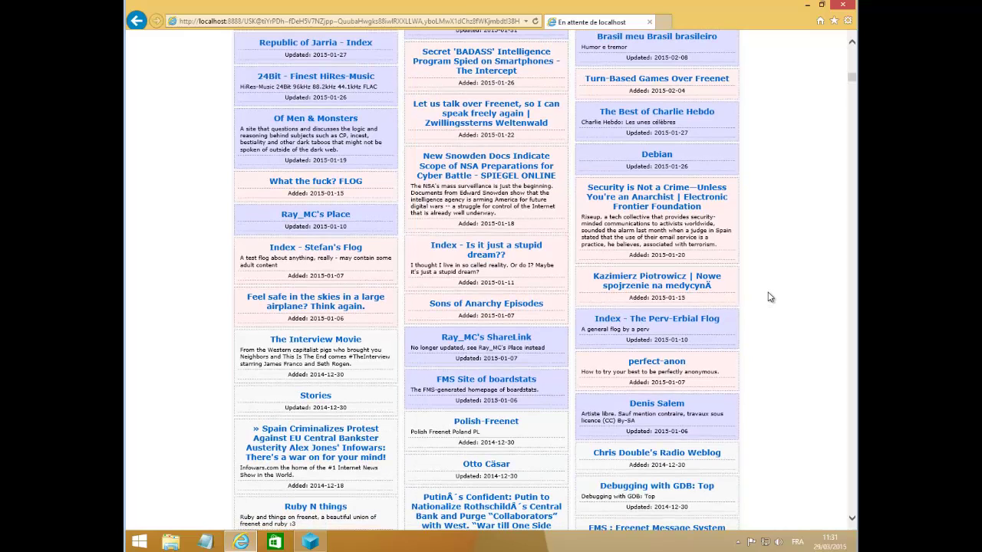
scroll(770, 298, down, 2)
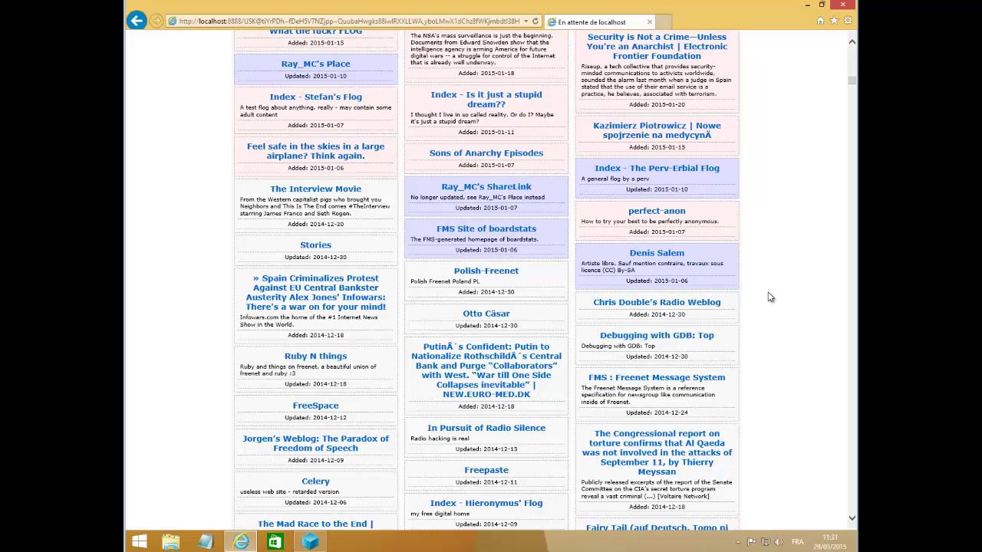
scroll(770, 298, down, 1)
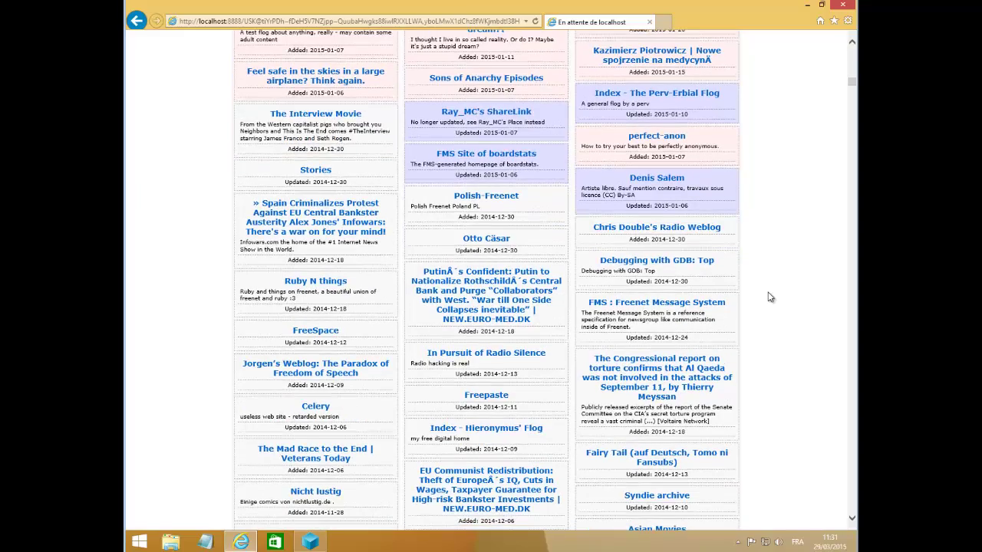
Look further through the Nerdageddon freesite list and go back to the Freenet home page.
scroll(770, 297, down, 4)
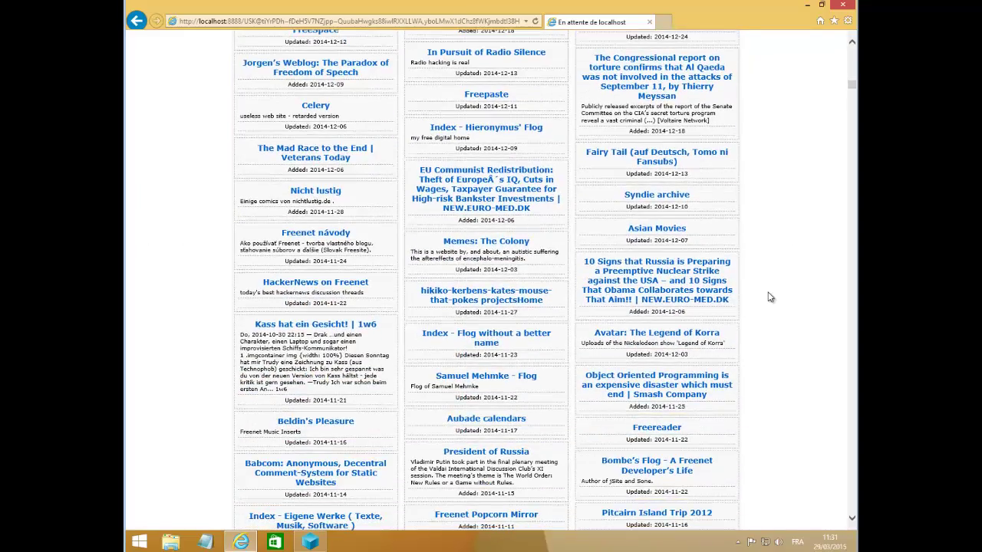
scroll(771, 298, up, 20)
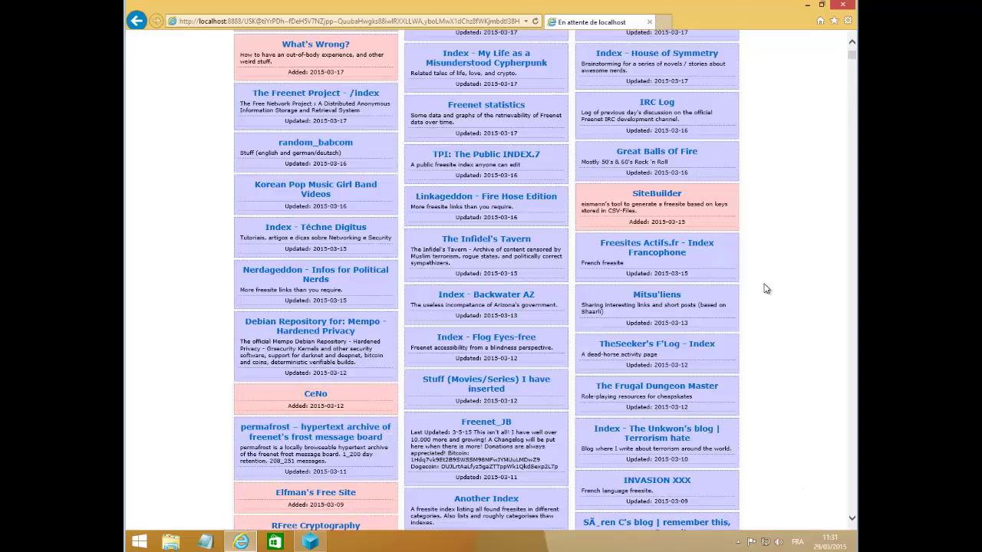
click(138, 23)
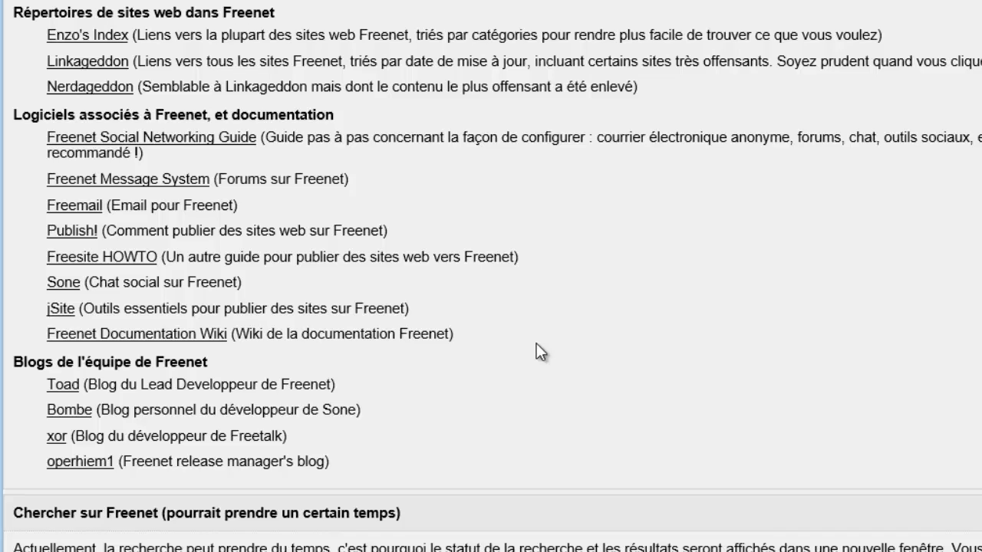
Review the home page's software bookmarks, the Chercher sur Freenet search section and the Récupérer une clé section.
scroll(536, 343, down, 3)
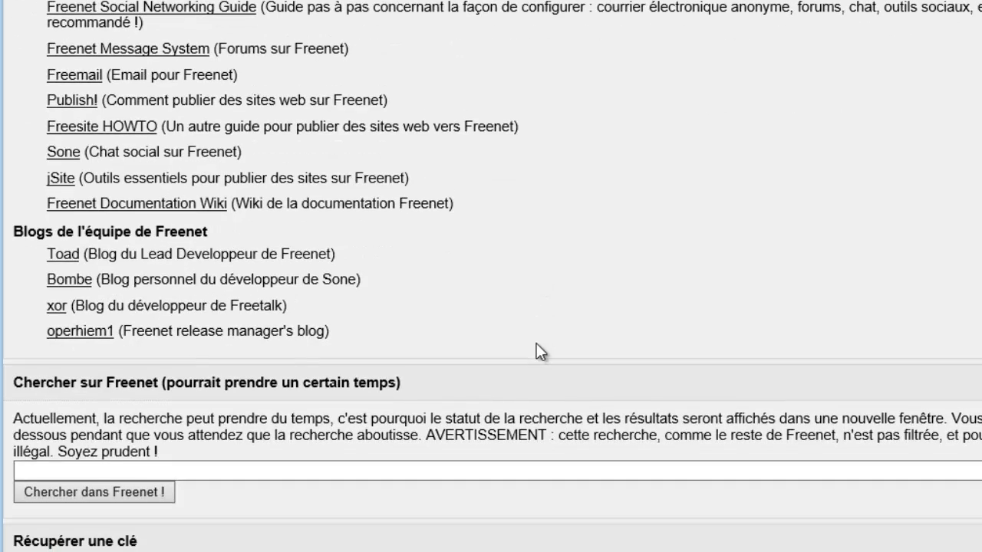
click(327, 469)
scroll(327, 468, up, 1)
scroll(327, 469, down, 1)
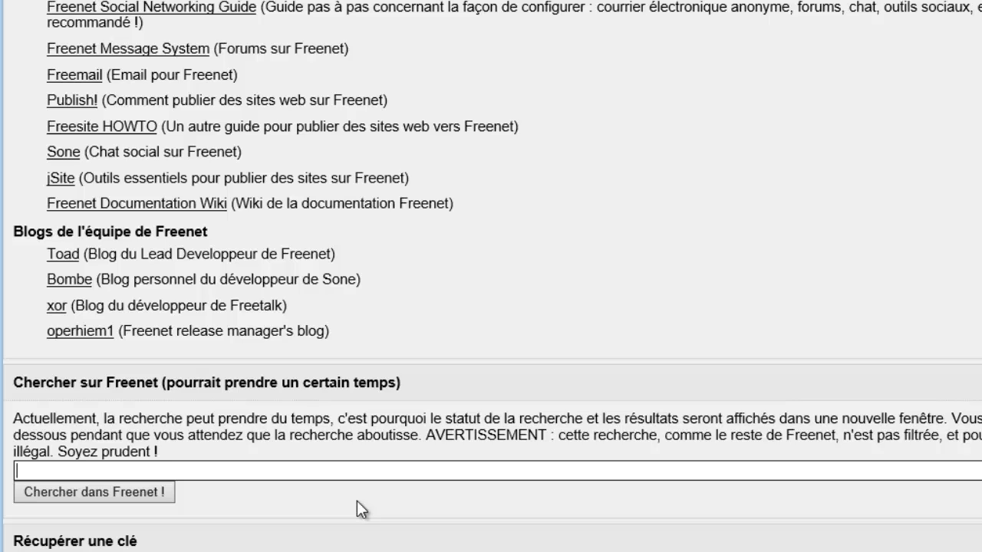
scroll(473, 367, up, 3)
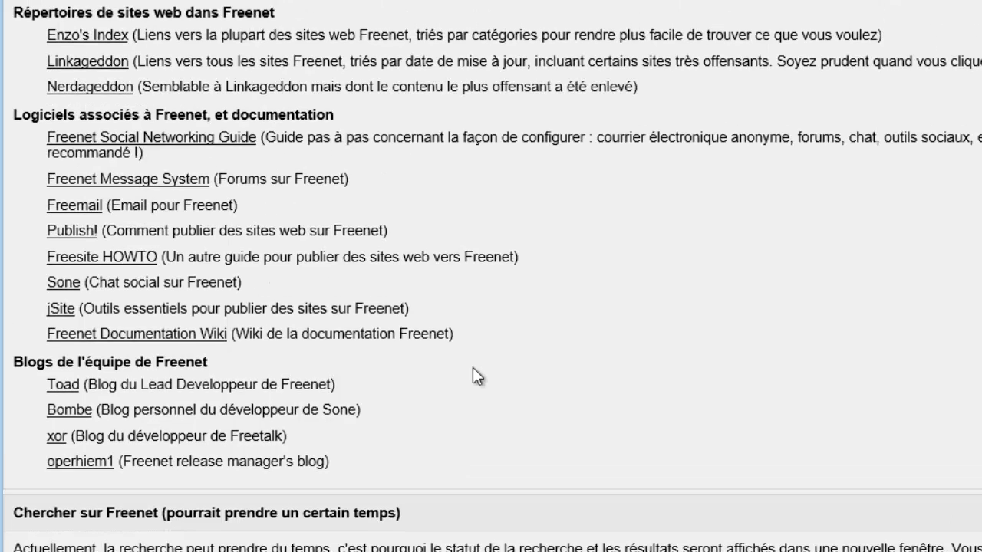
scroll(399, 407, down, 3)
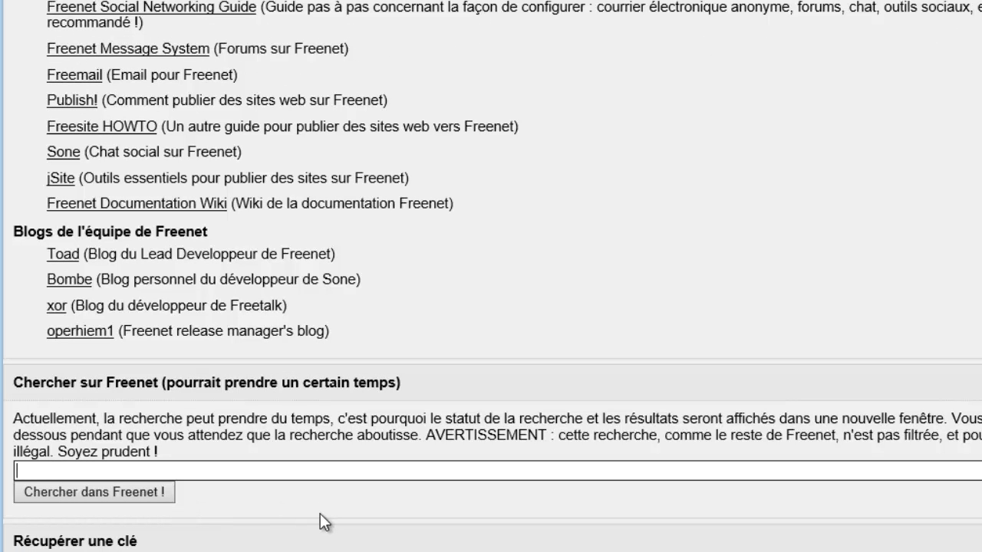
scroll(320, 513, down, 2)
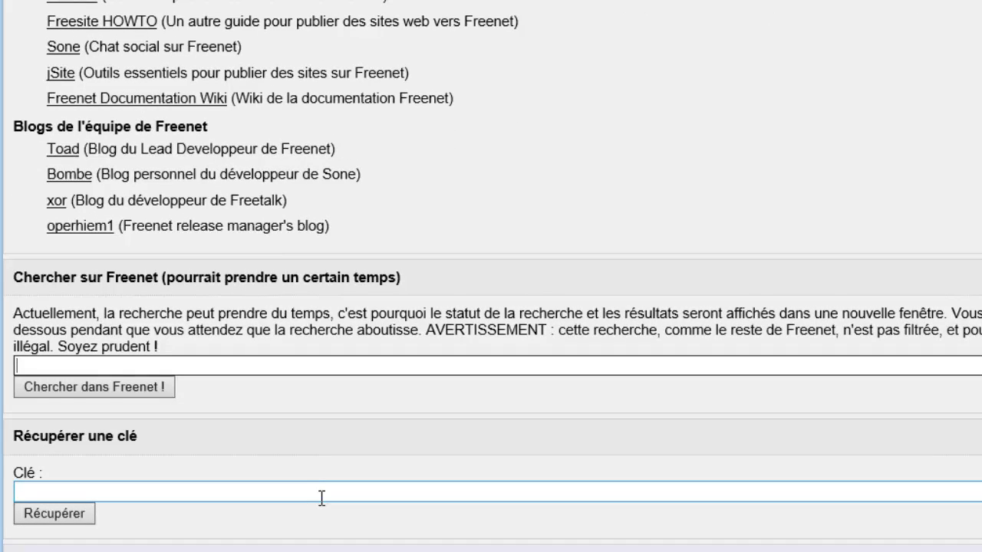
click(280, 492)
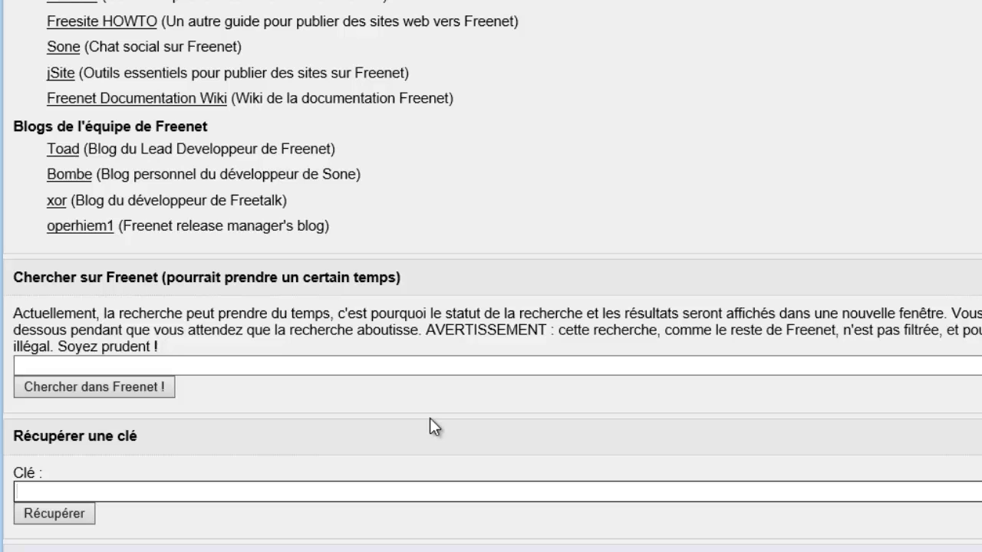
scroll(430, 418, up, 3)
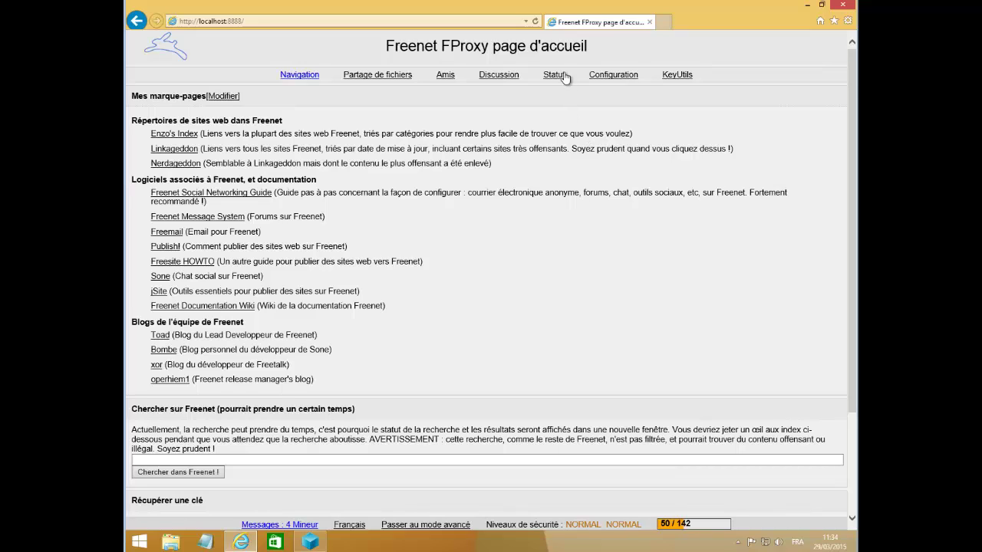
Open the Connexion Internet status page and highlight the Opennet FNP and Darknet FNP ports used by the node.
mouse_move(562, 77)
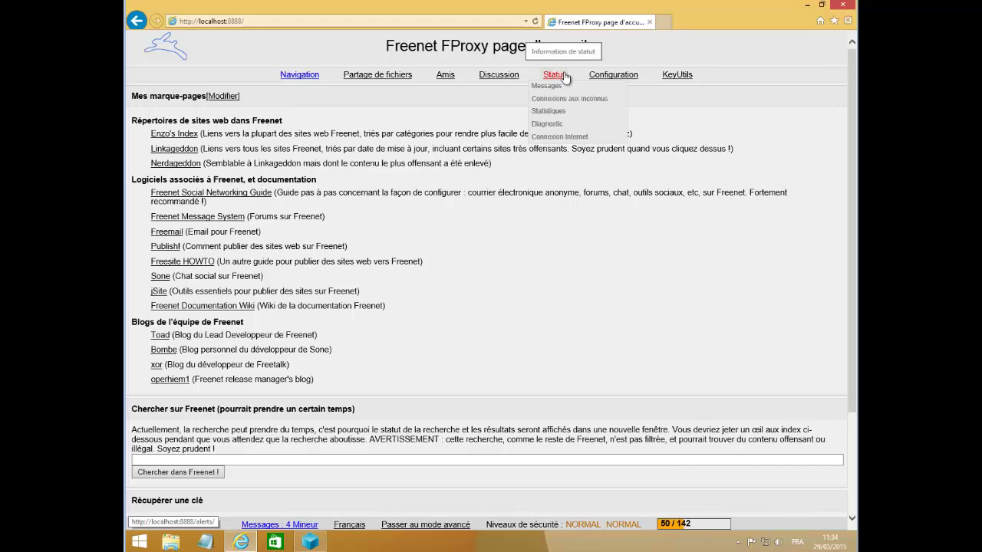
click(561, 138)
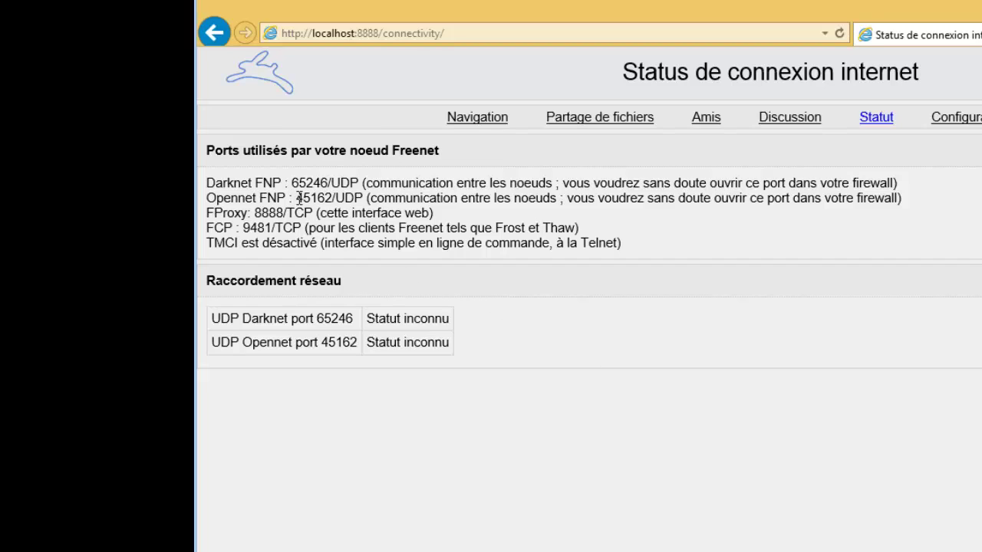
drag(297, 198, 366, 200)
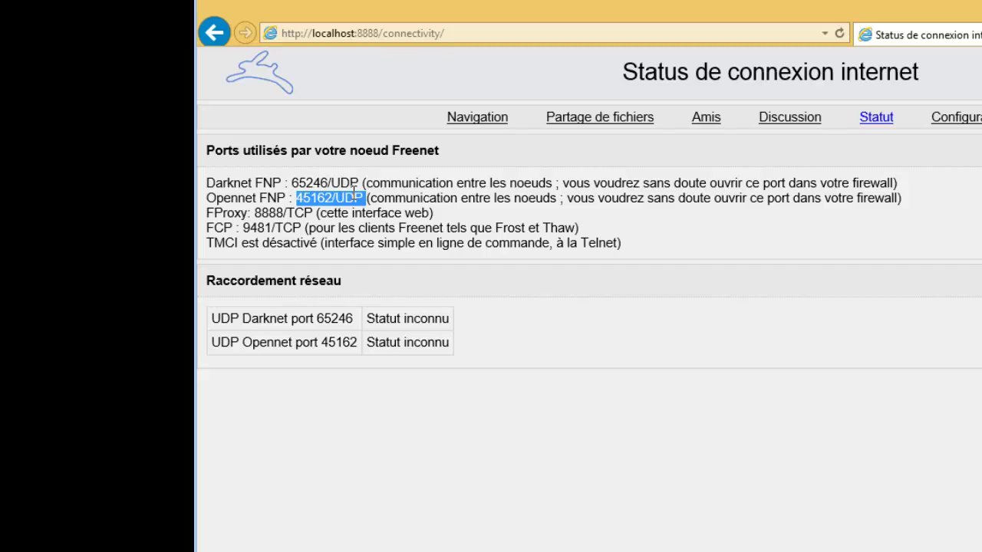
click(519, 418)
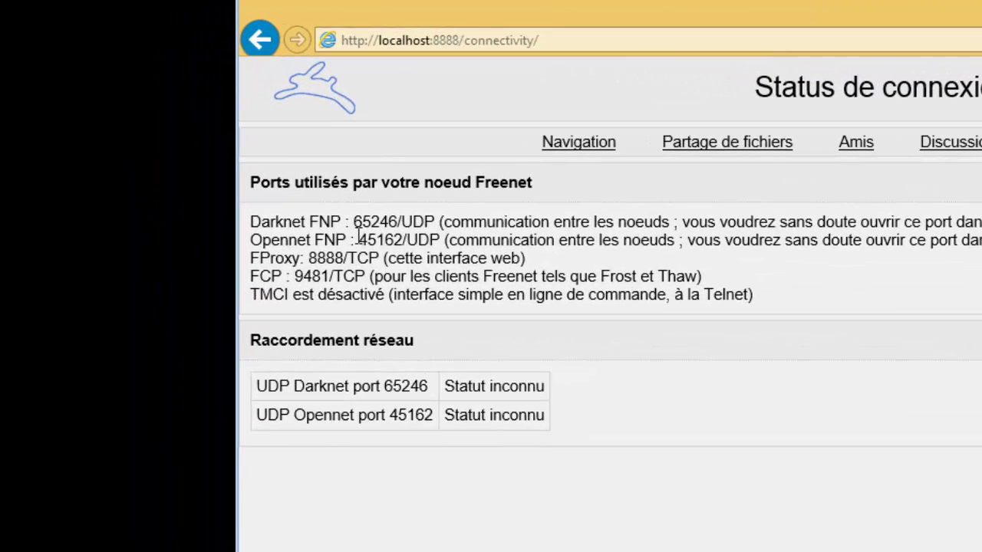
drag(318, 213, 386, 209)
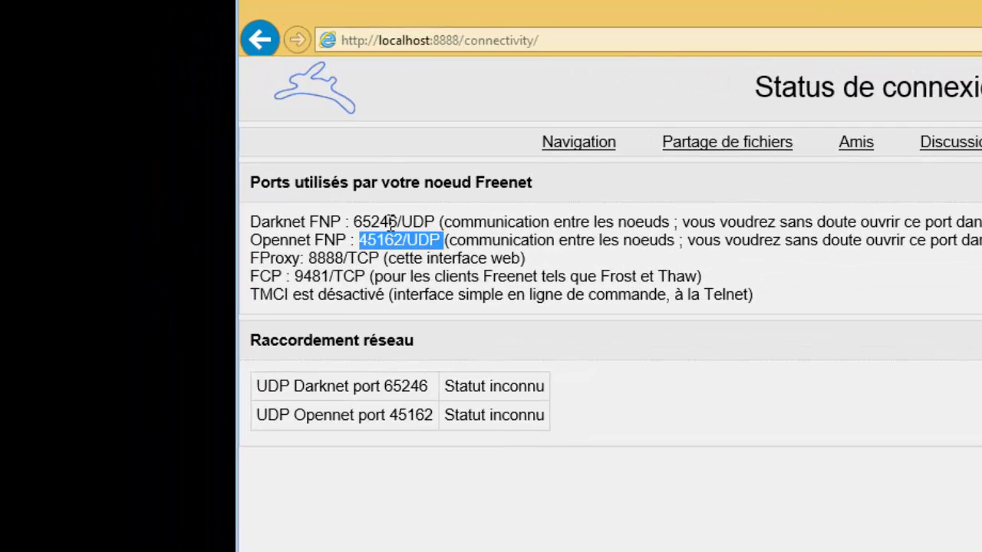
click(390, 221)
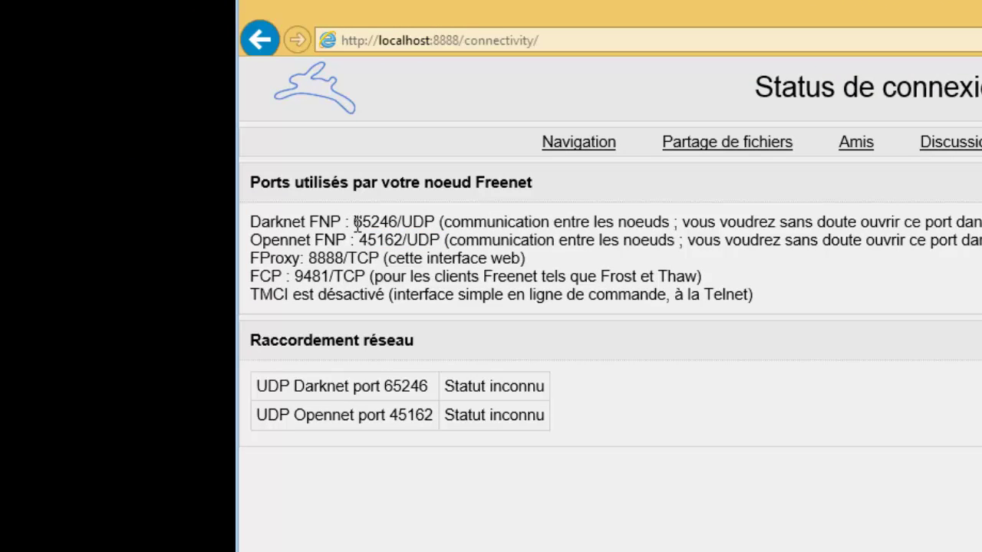
drag(358, 222, 438, 223)
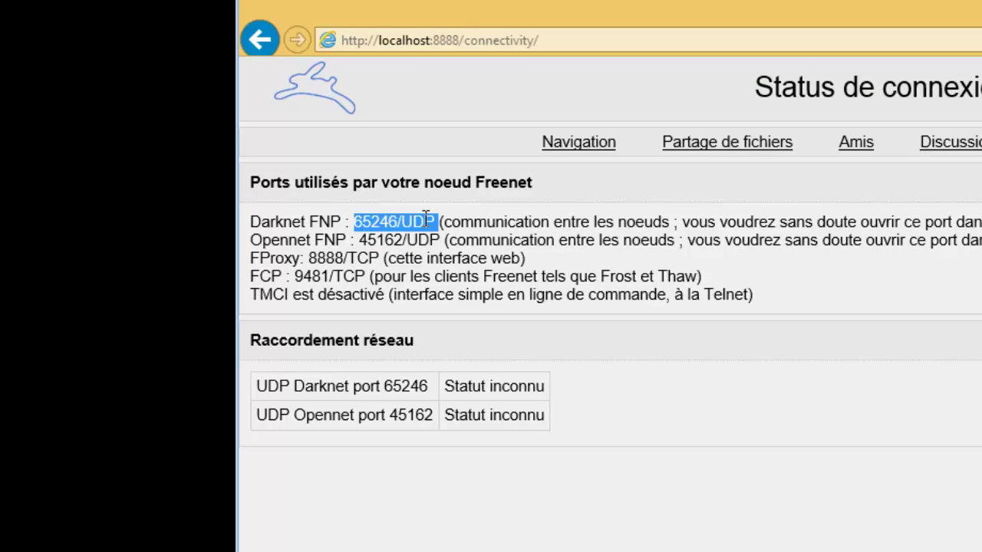
click(672, 413)
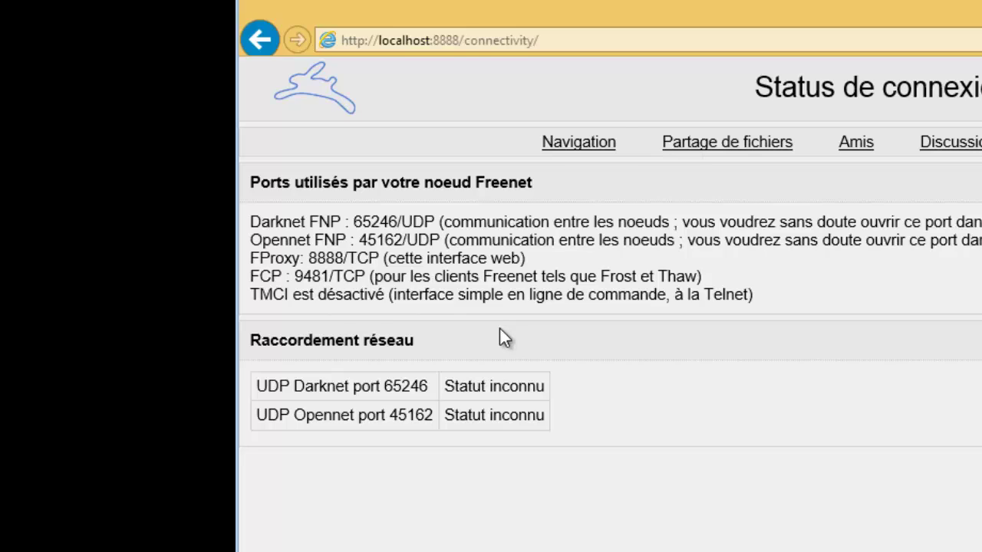
Return to the home page, view the node's pending messages, and go back to the home page.
click(608, 152)
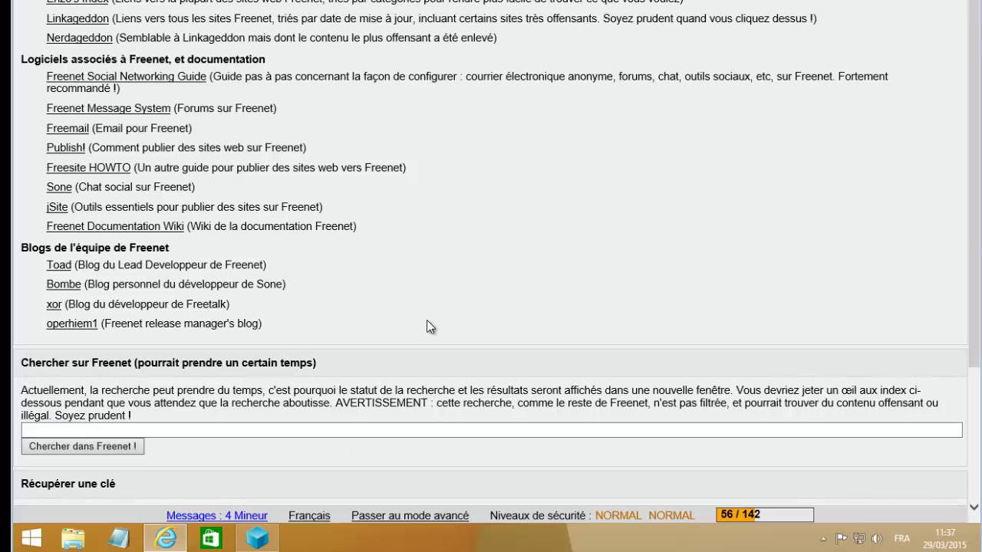
click(253, 515)
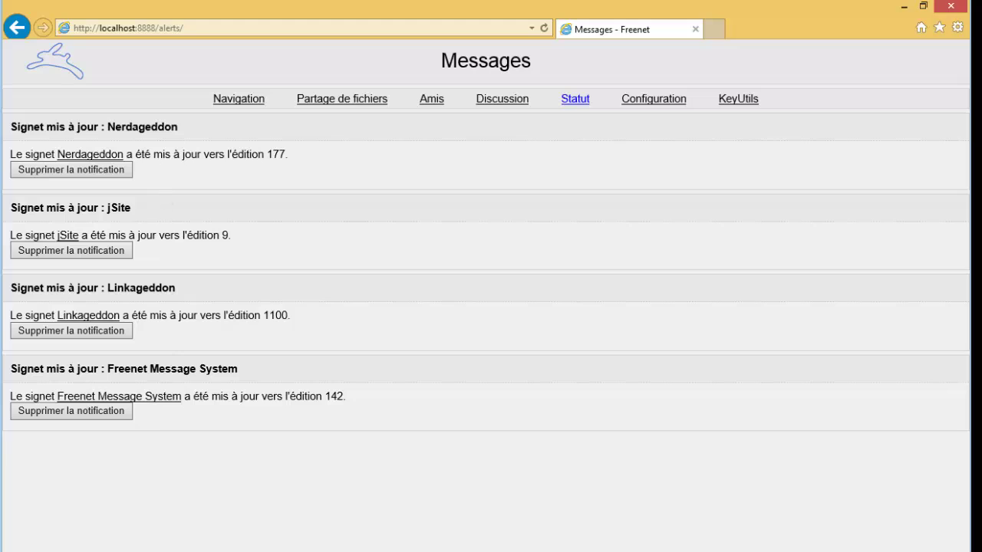
click(240, 99)
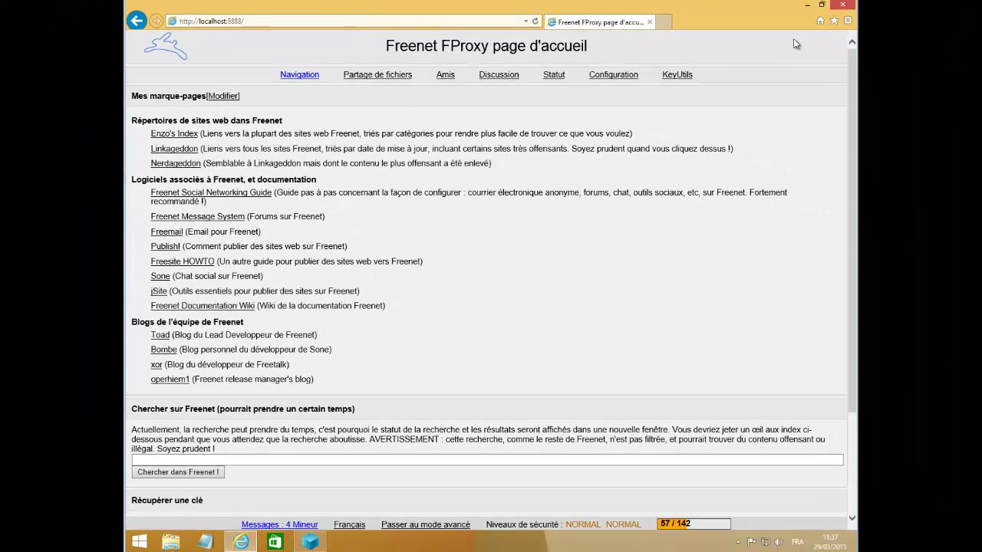
Close Internet Explorer, start Tor Browser from its desktop folder, and maximize its window.
click(842, 8)
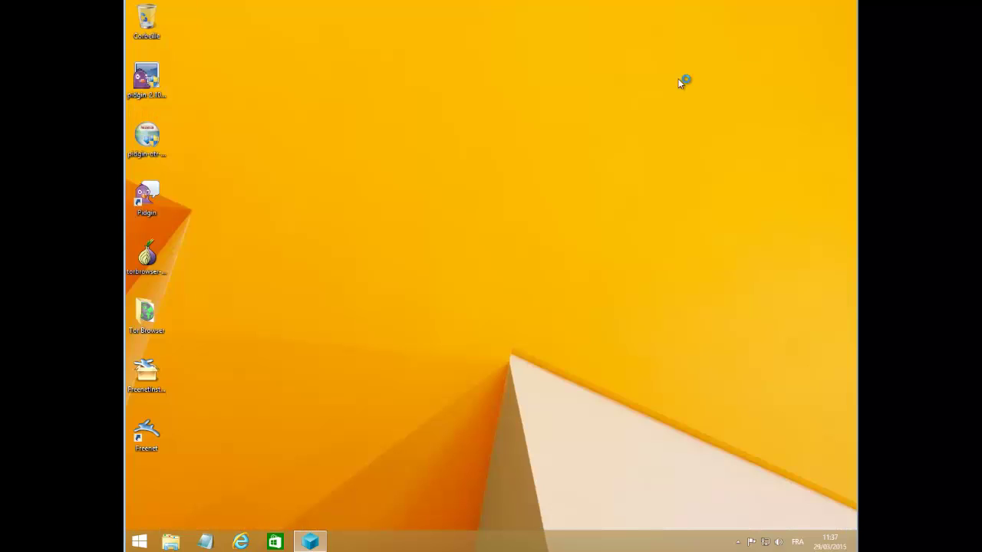
double_click(144, 328)
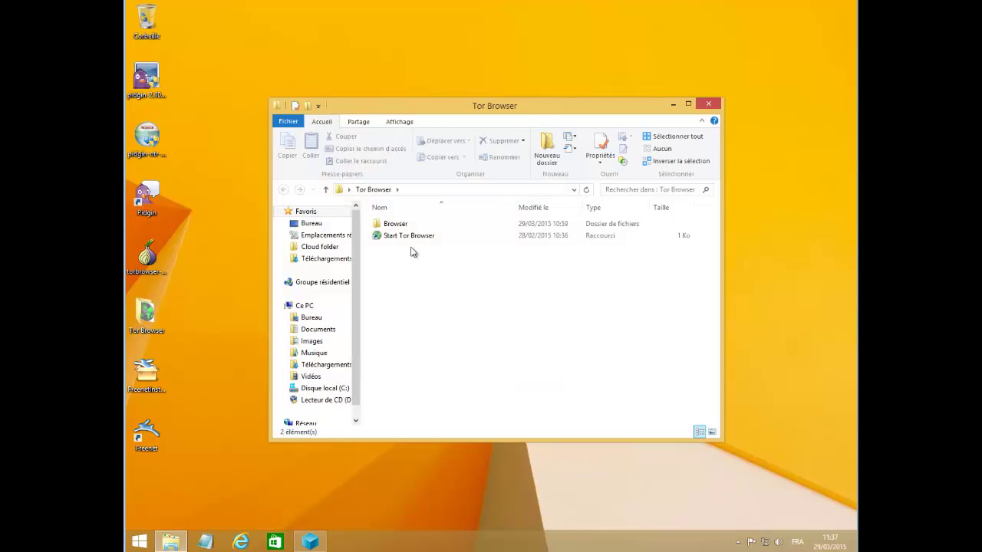
double_click(411, 237)
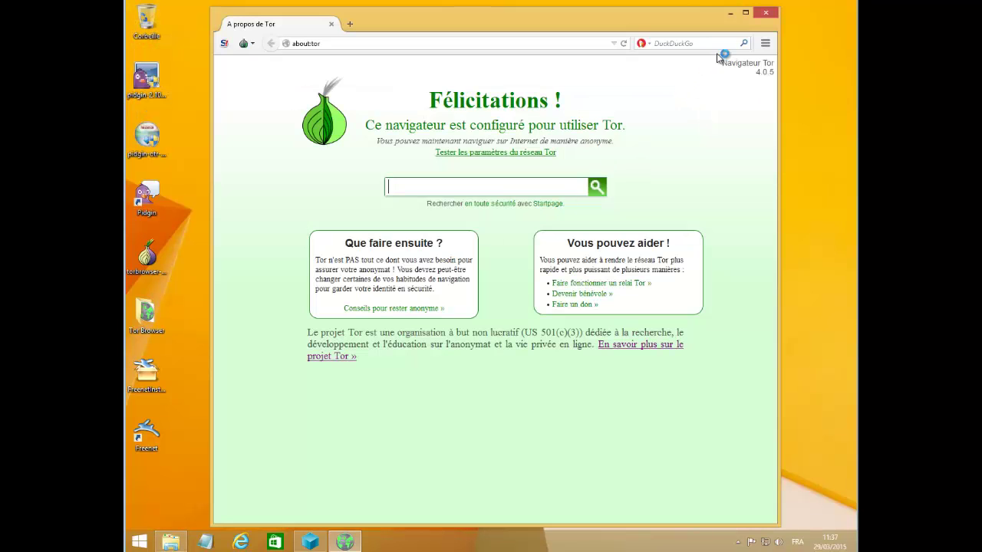
click(745, 12)
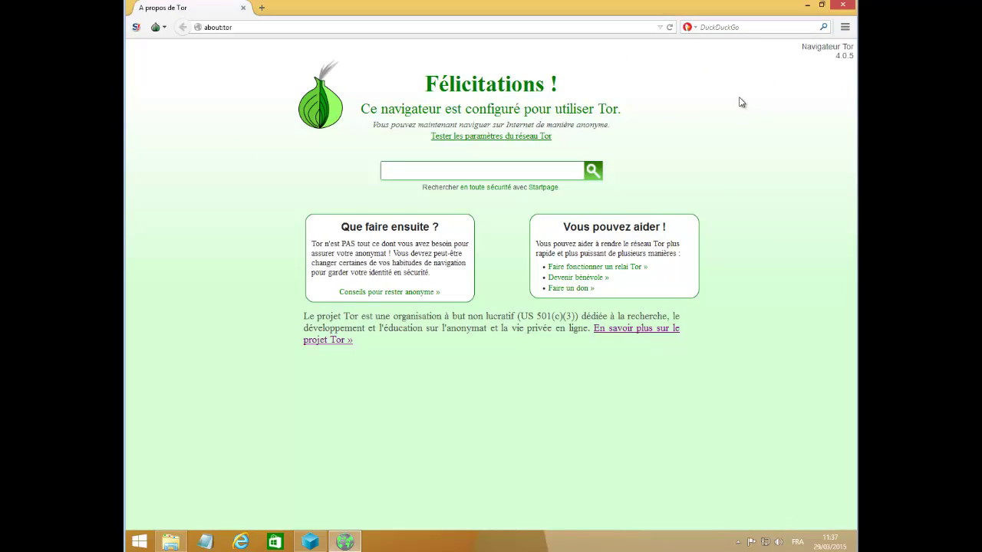
Add 127.0.0.1 to the proxy exceptions (Pas de proxy pour) in Tor Browser's connection settings and save the options.
click(845, 28)
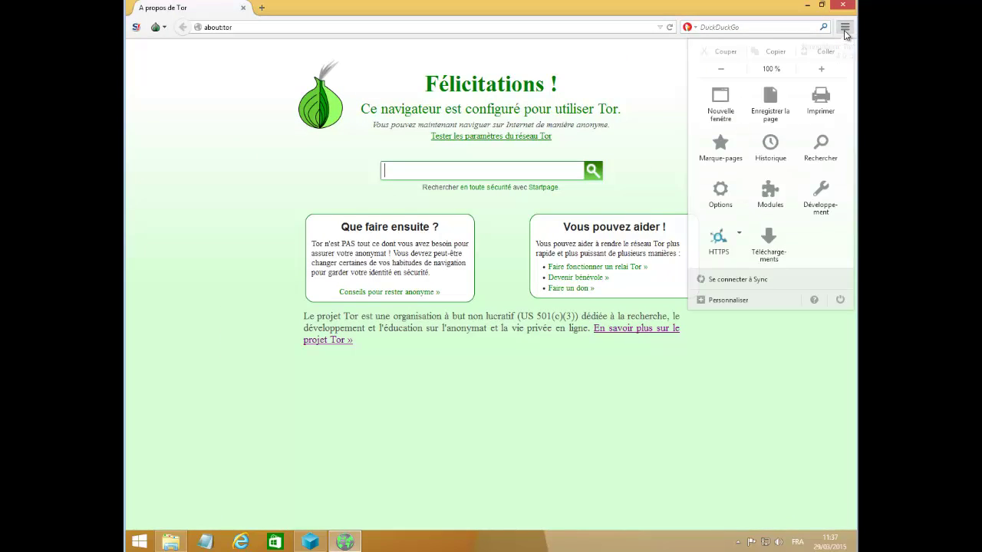
click(722, 195)
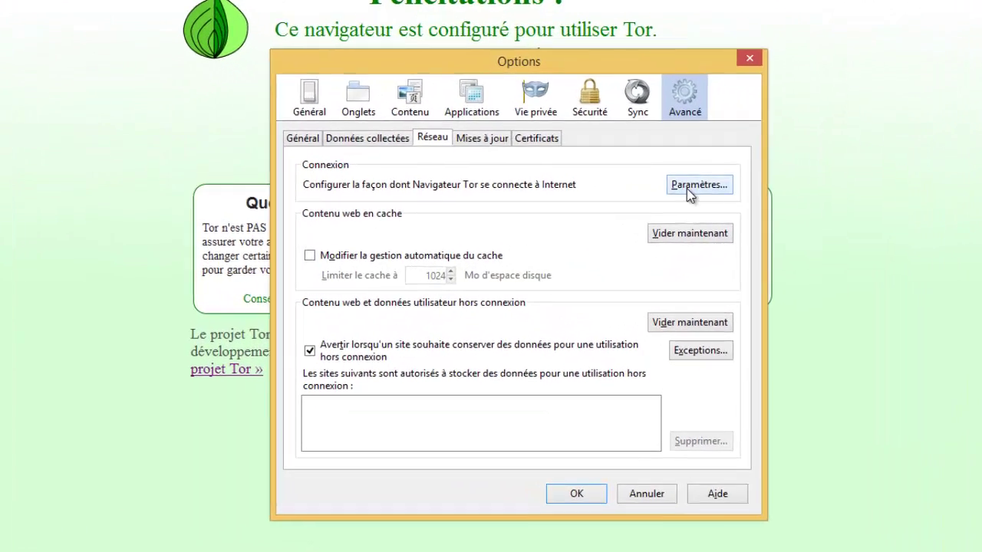
click(701, 184)
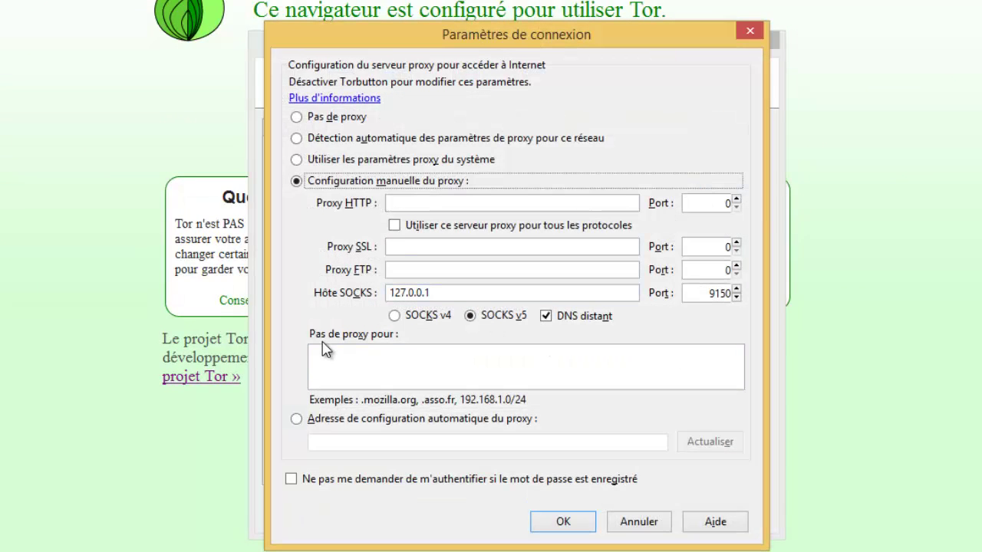
click(373, 351)
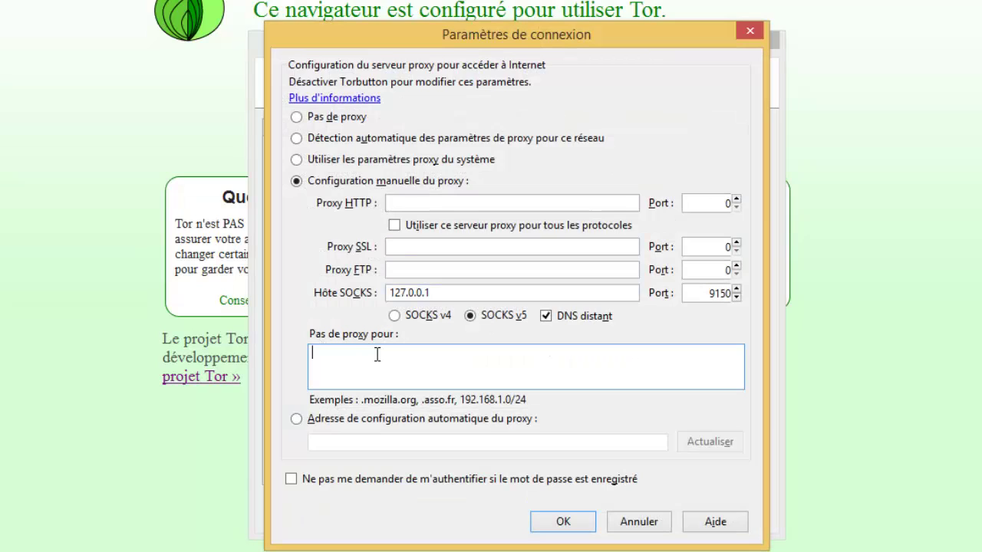
text(127.0.0.1)
click(566, 523)
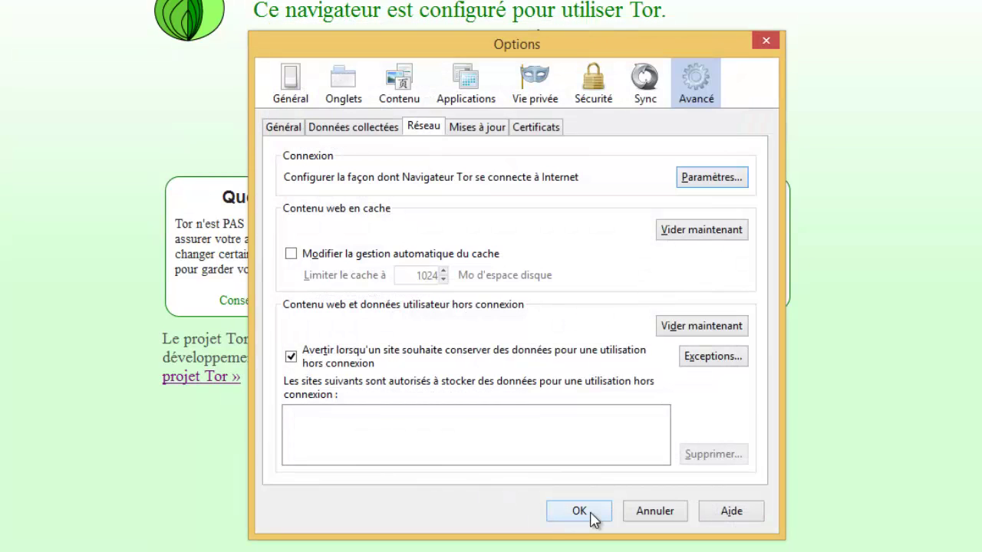
click(592, 514)
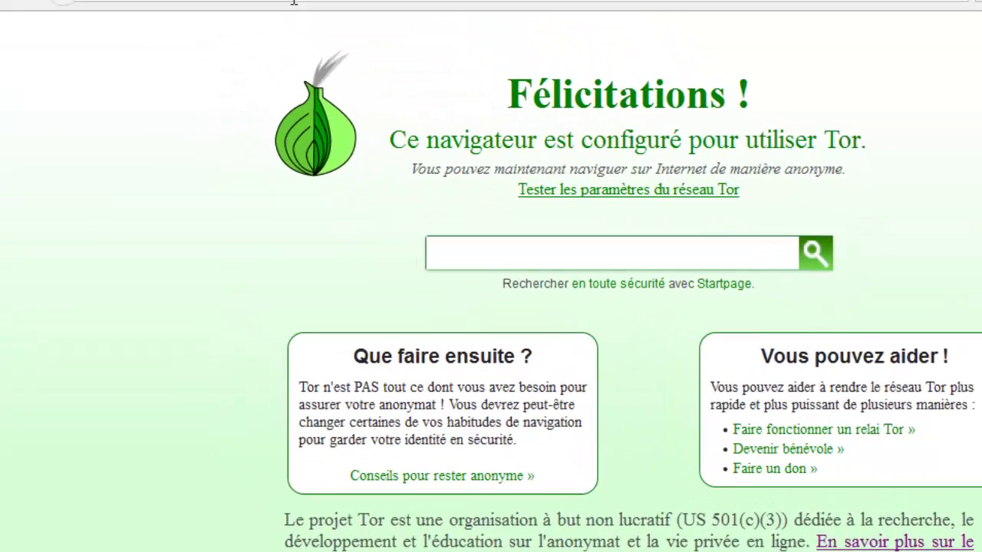
Load the Freenet home page in Tor Browser at 127.0.0.1:8888.
click(294, 3)
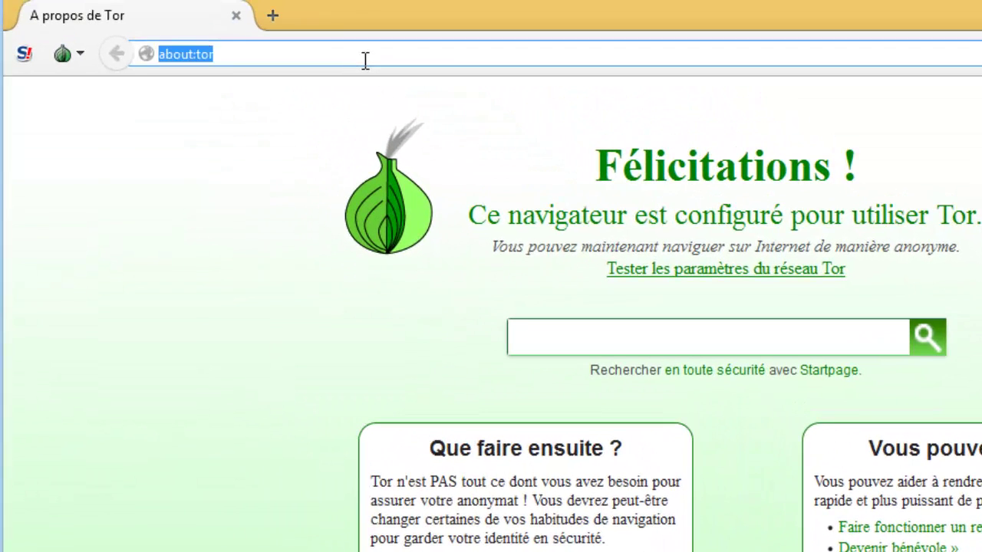
text(127)
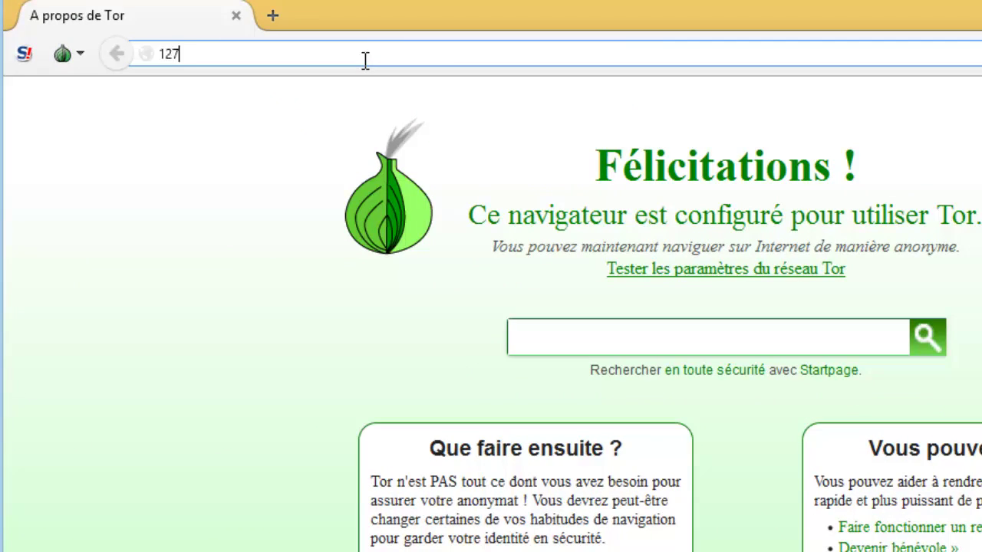
text(.0.0.1:8888)
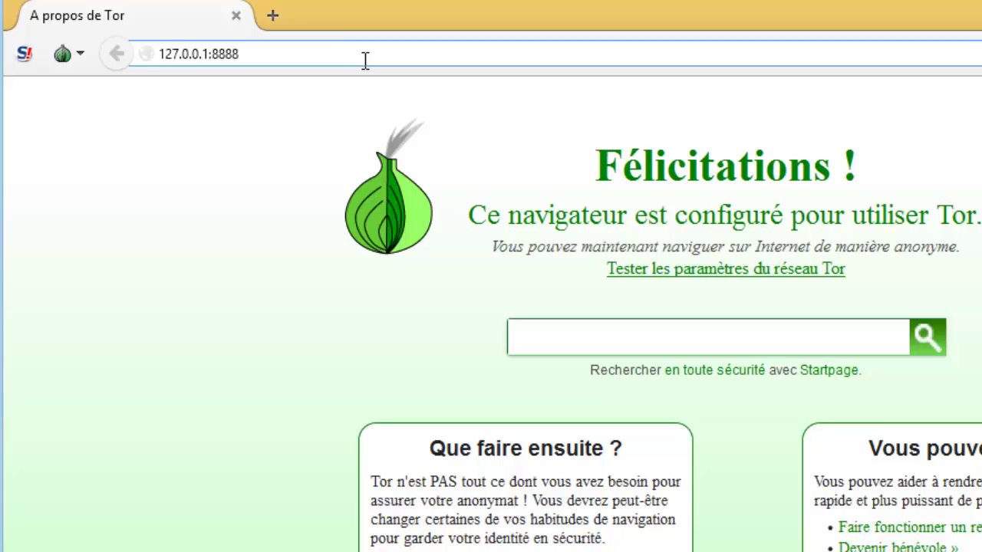
key(Return)
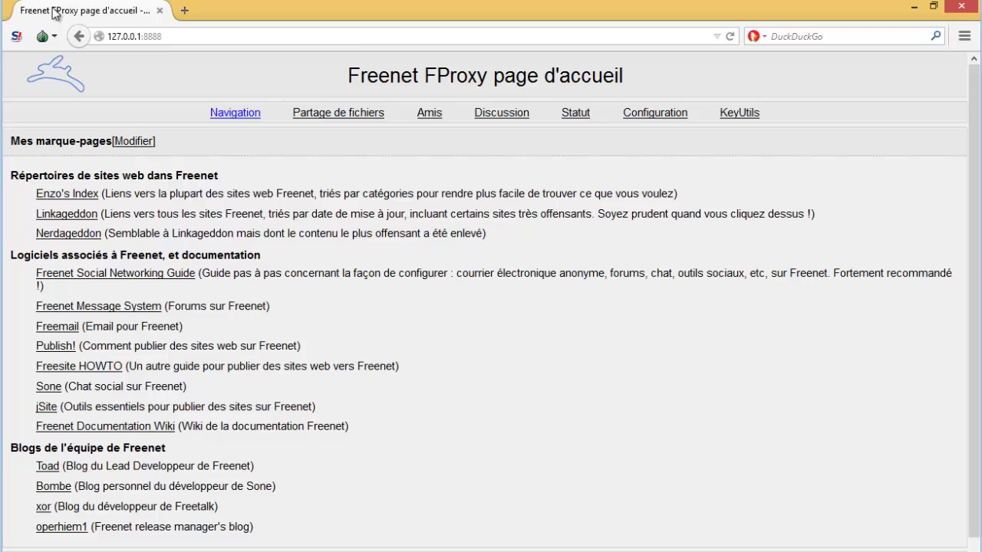
Forbid JavaScript globally through NoScript in Tor Browser.
click(15, 39)
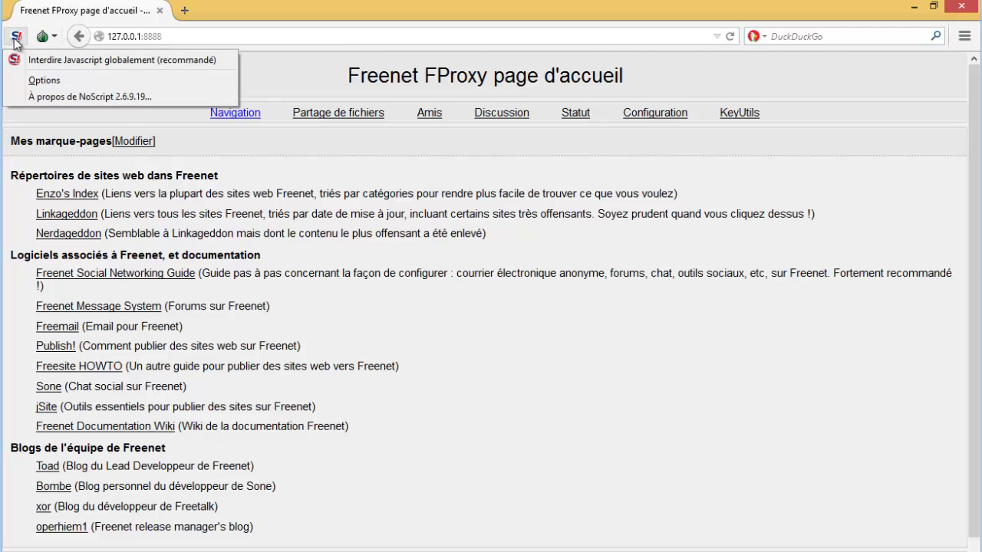
click(35, 60)
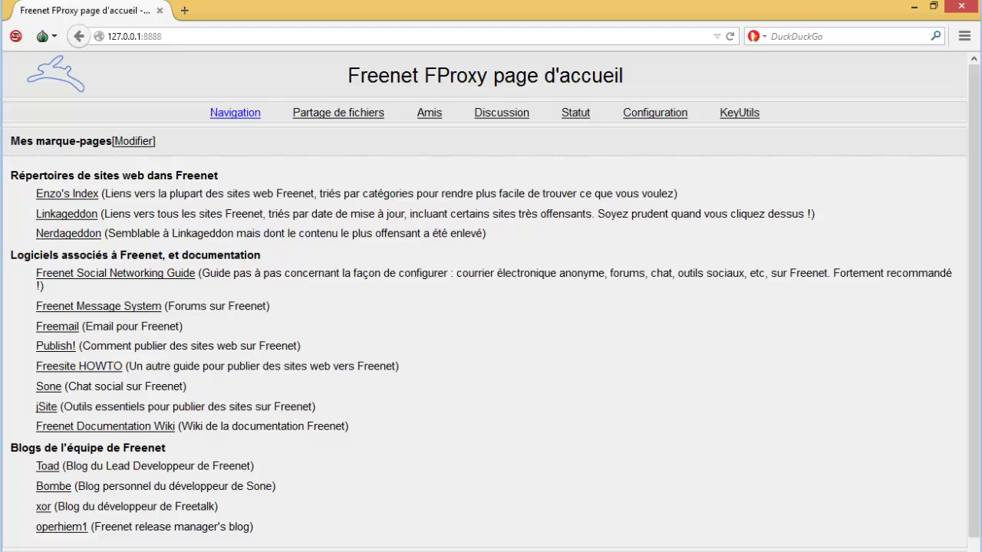
Switch to PeerBlock, widen the Source column of its log to read the blocked connections, and minimize it.
key(alt+Tab)
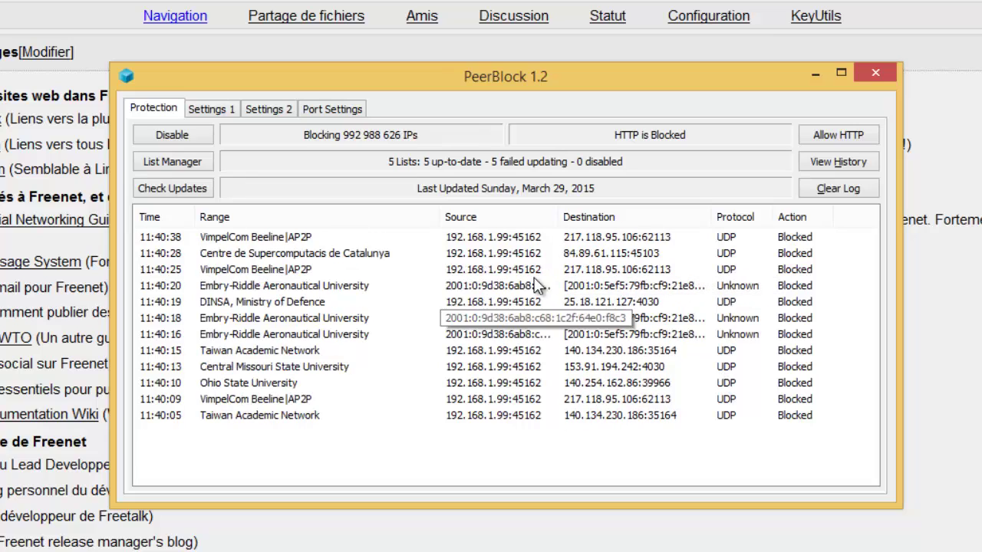
drag(564, 220, 616, 220)
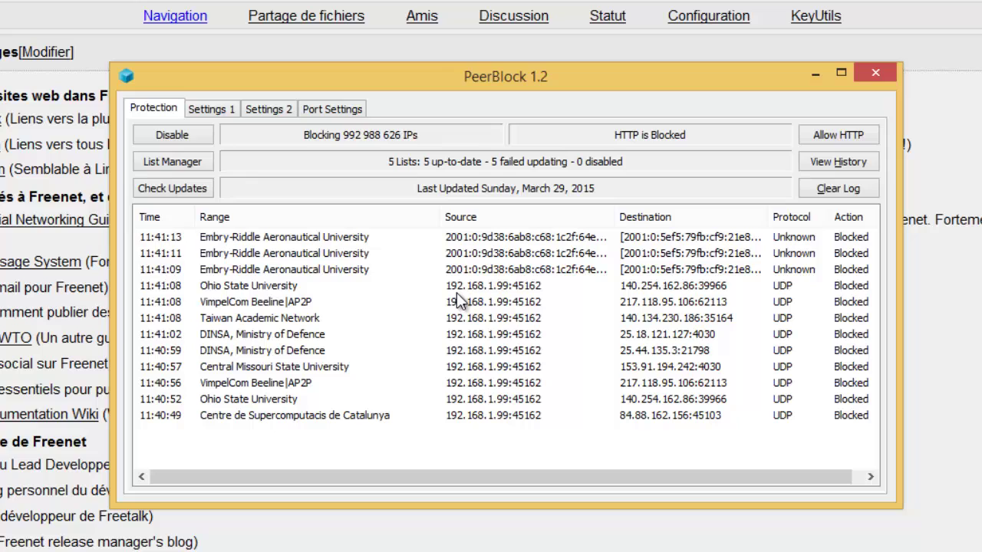
click(816, 75)
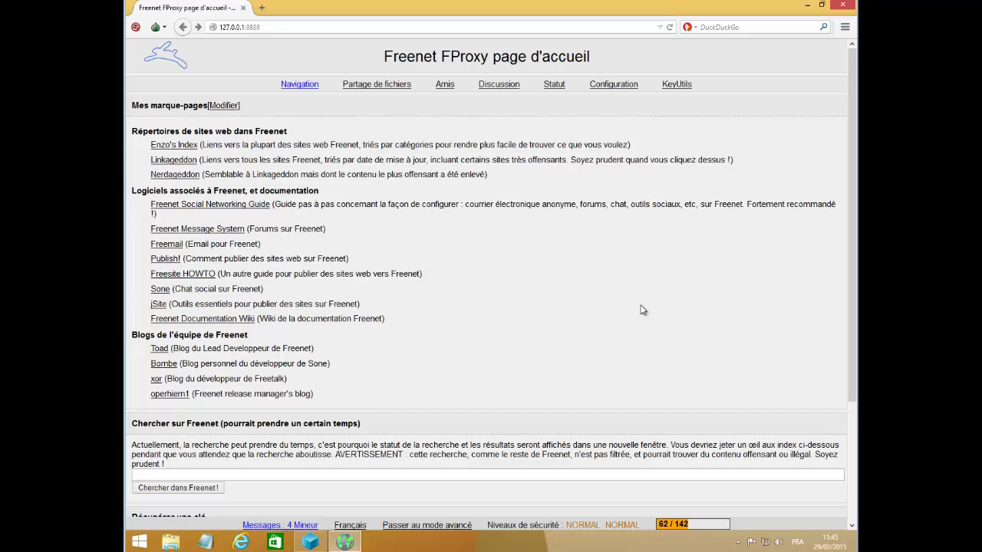
Open the advanced settings of the Windows Firewall (Pare-feu Windows) from the Windows Control Panel.
click(143, 543)
right_click(145, 543)
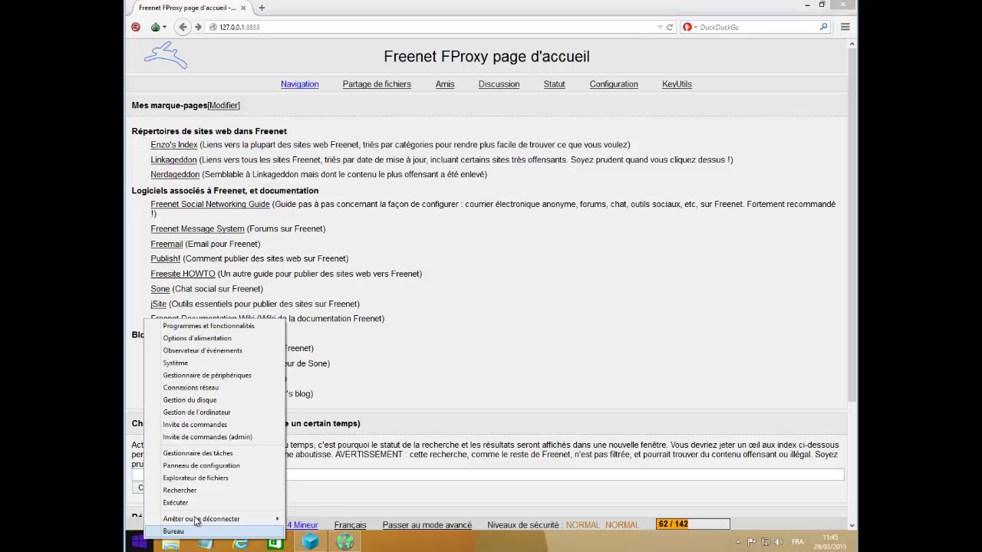
click(201, 466)
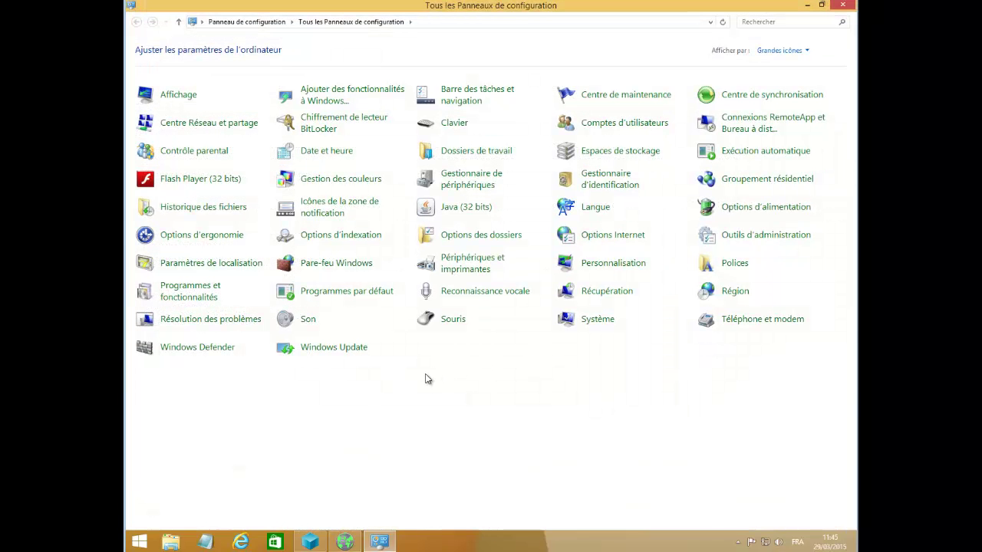
click(349, 269)
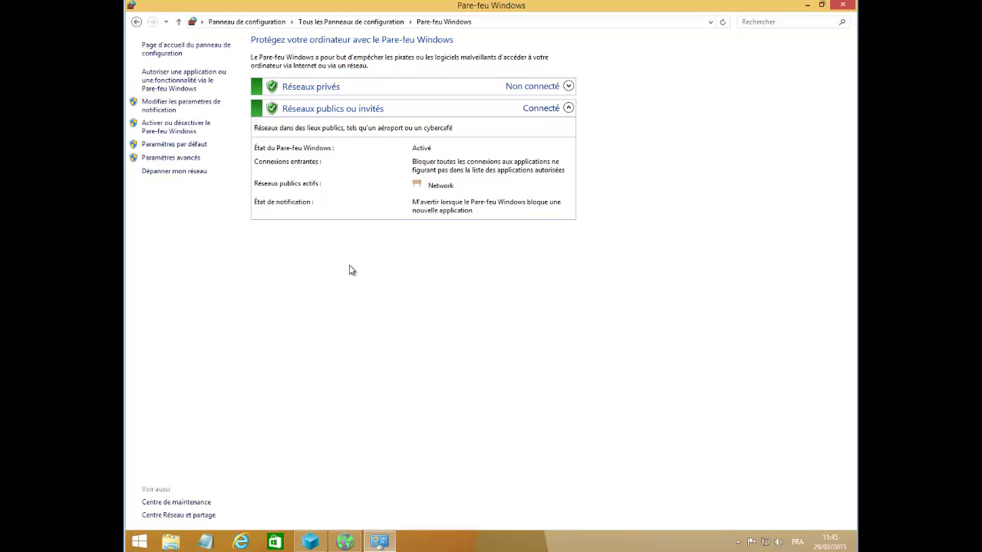
click(198, 158)
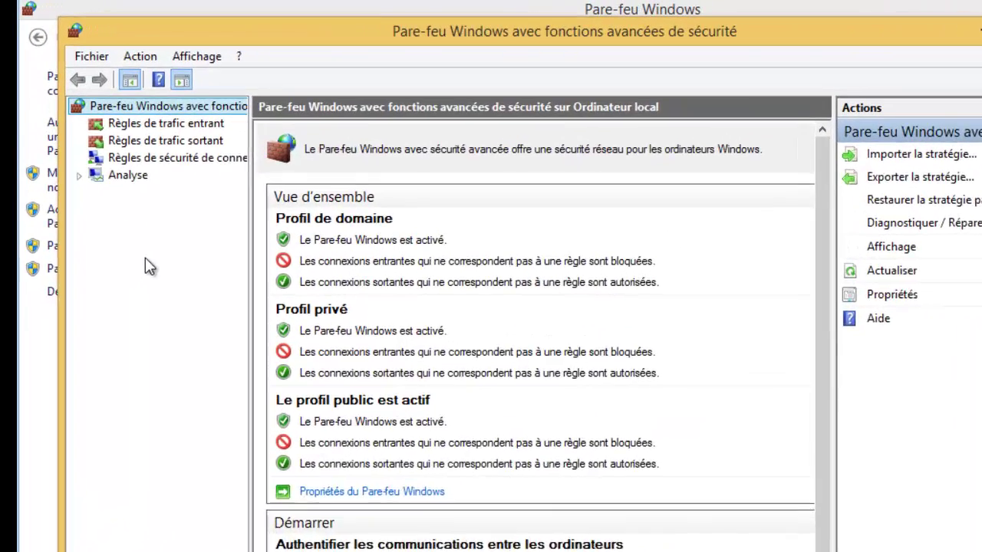
Start a new inbound firewall rule of type Port that applies to TCP and all local ports (Tous les ports locaux).
key(Down)
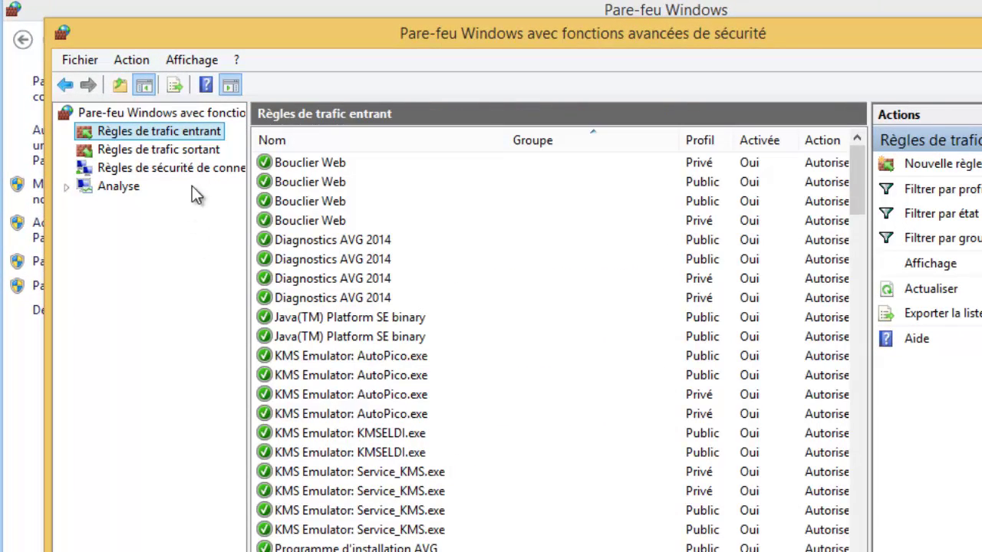
click(207, 160)
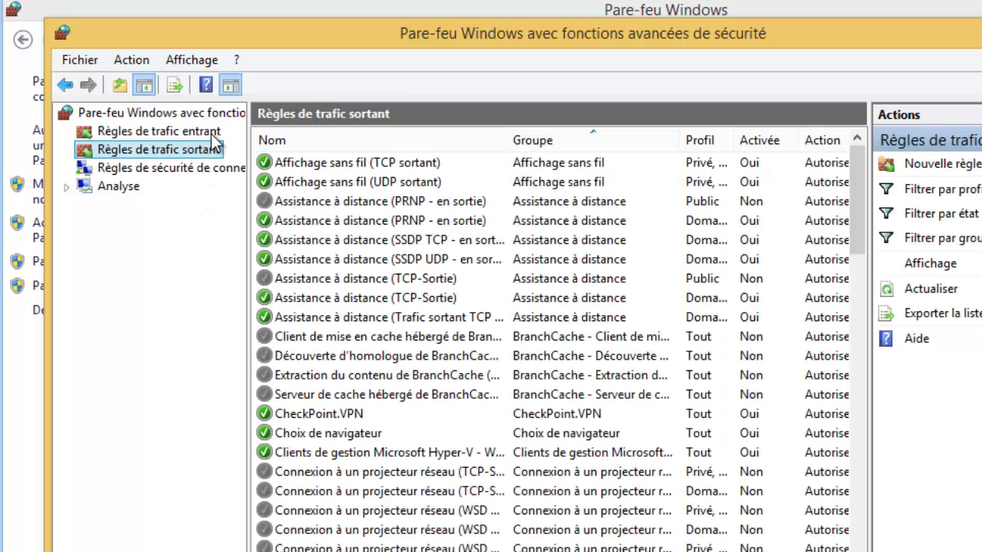
click(215, 138)
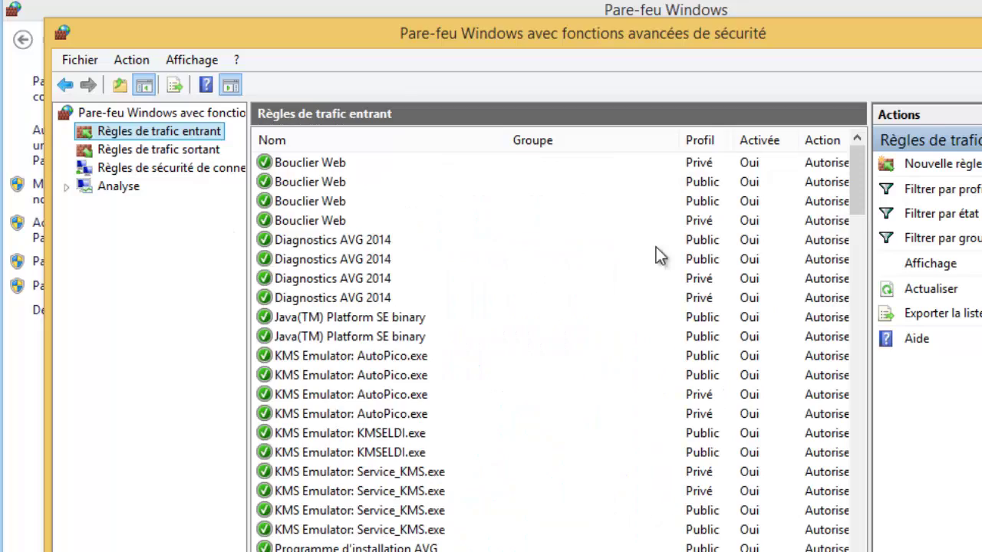
click(931, 168)
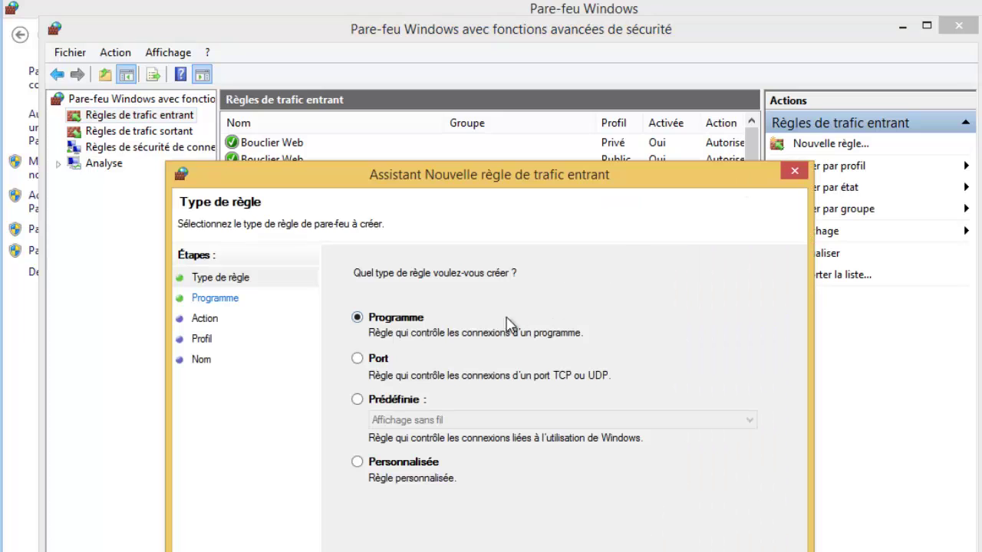
click(358, 359)
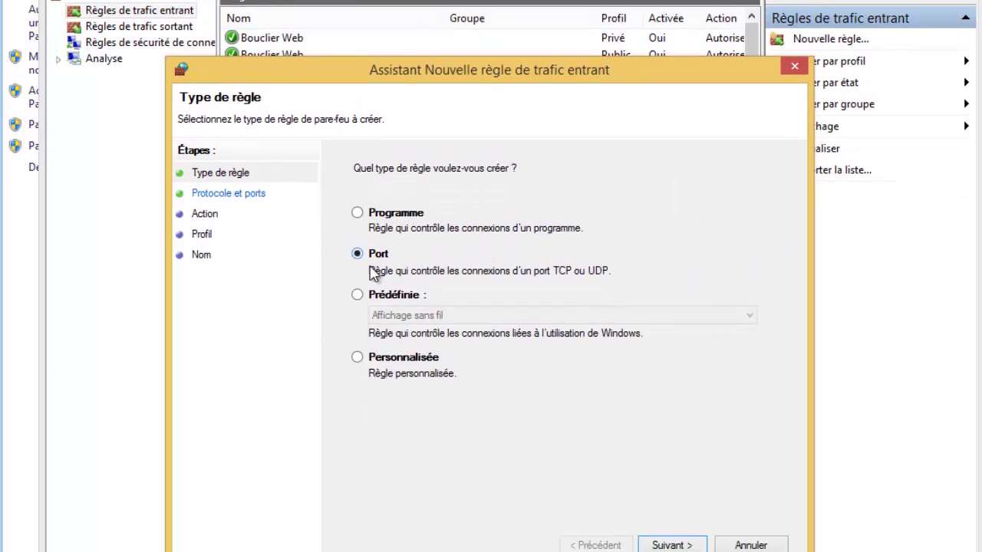
click(678, 504)
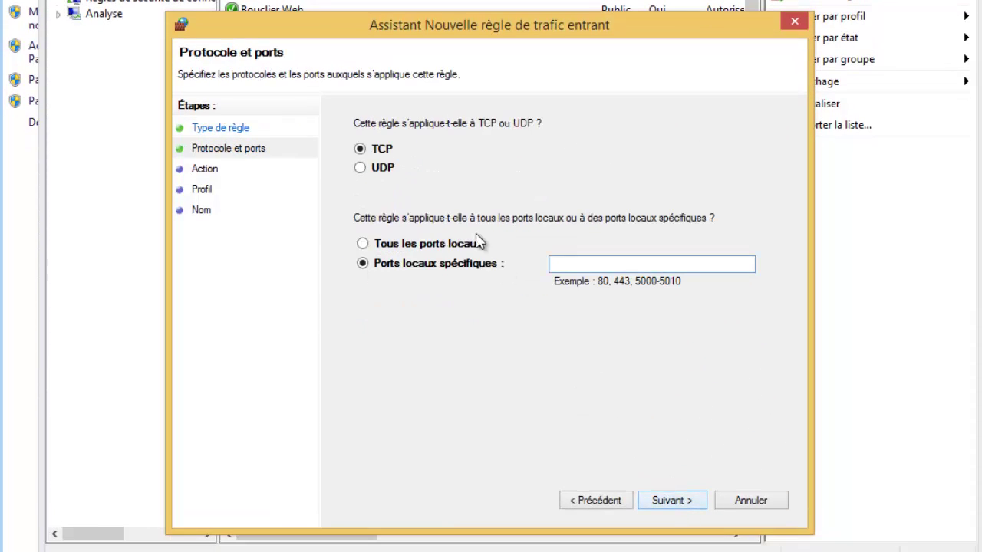
click(363, 245)
click(662, 502)
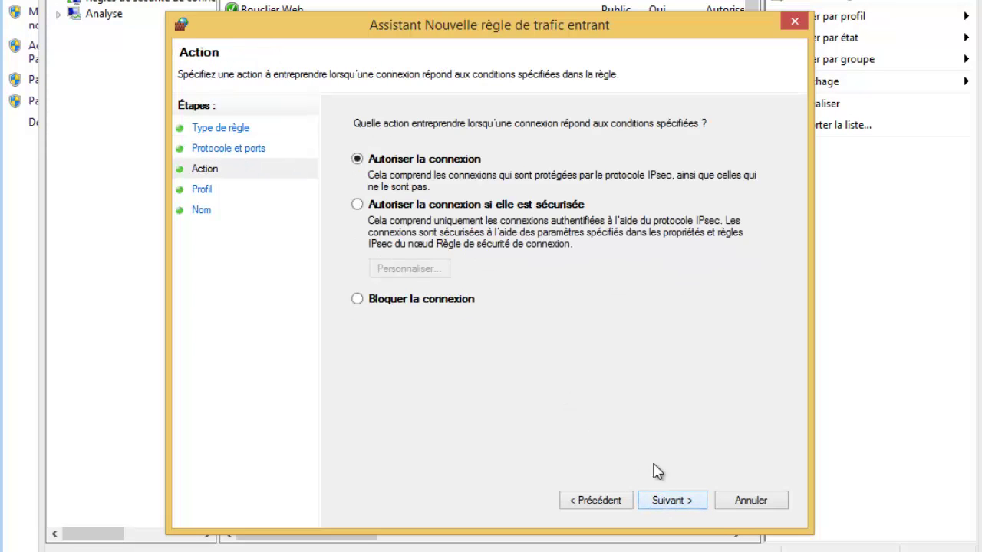
Set the inbound rule to block the connection for all profiles, name it "TCP block all", and finish creating it.
click(358, 300)
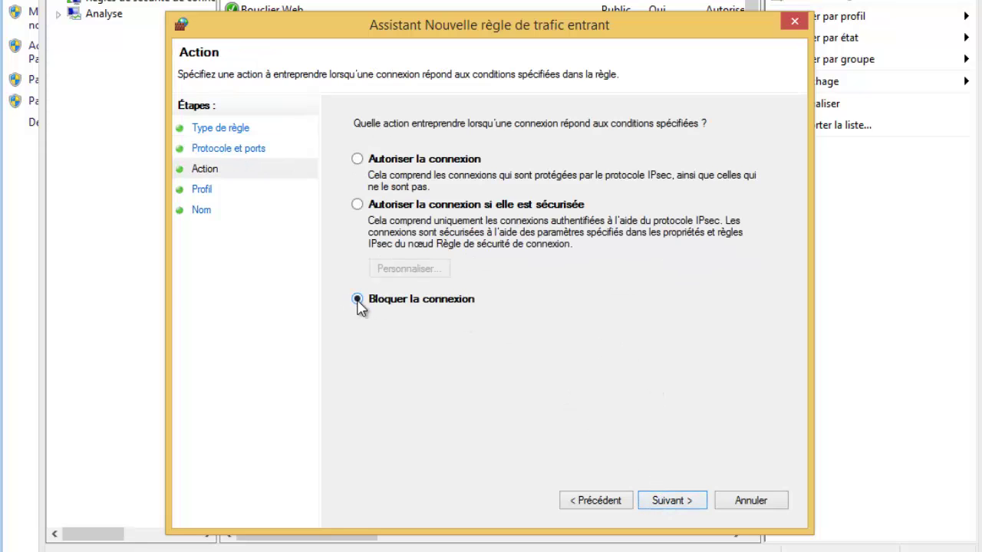
click(684, 507)
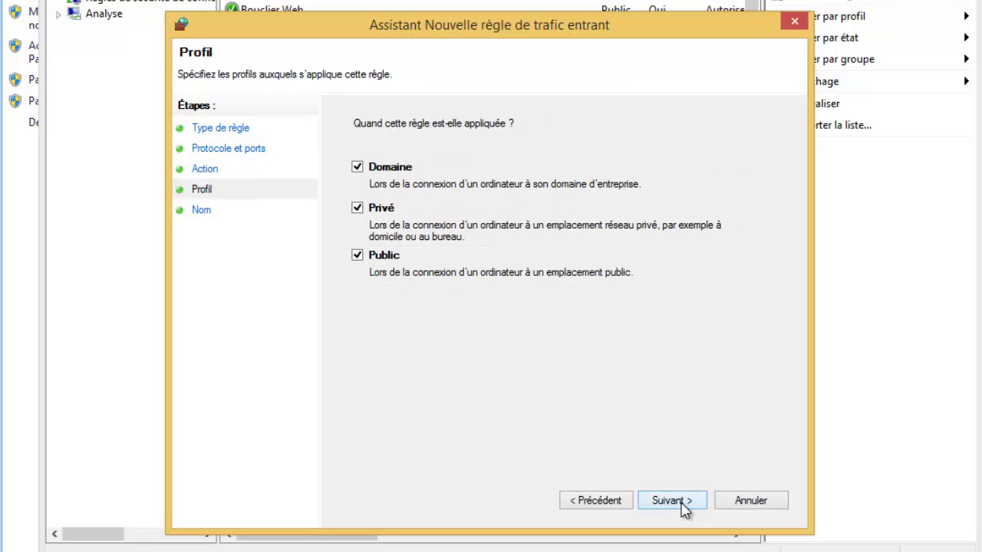
click(683, 501)
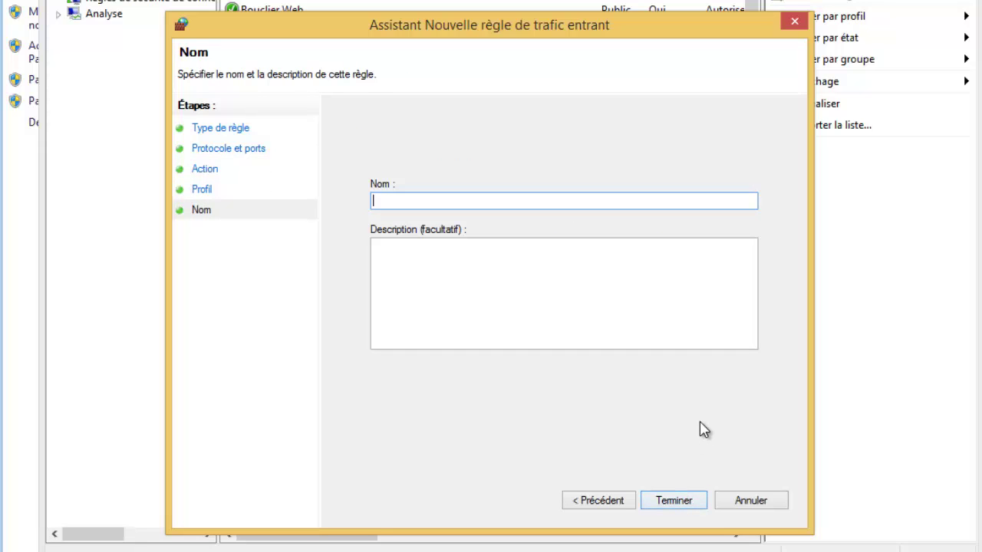
text(TCP block all)
click(674, 501)
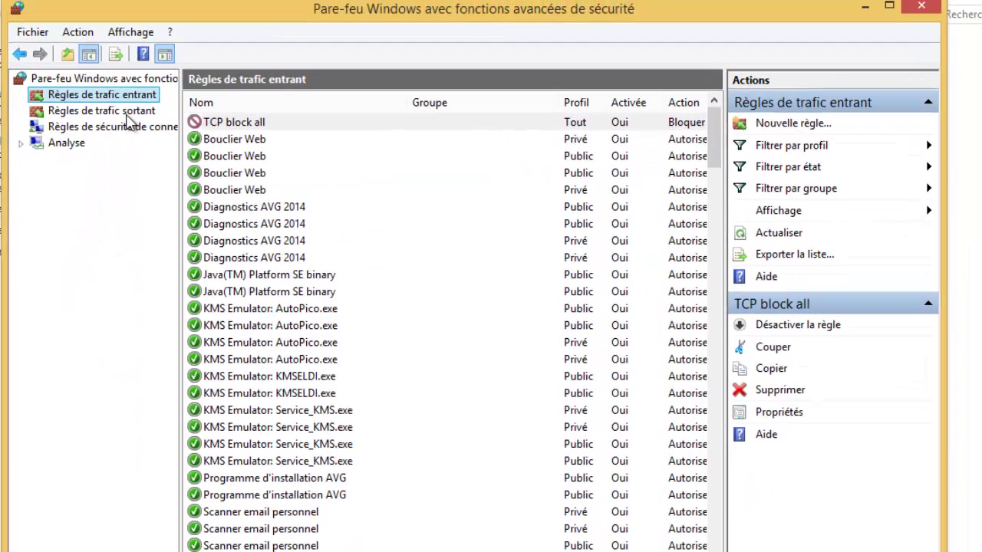
Start a new outbound firewall rule of type Port that applies to TCP and all remote ports (Tous les ports distants).
click(126, 114)
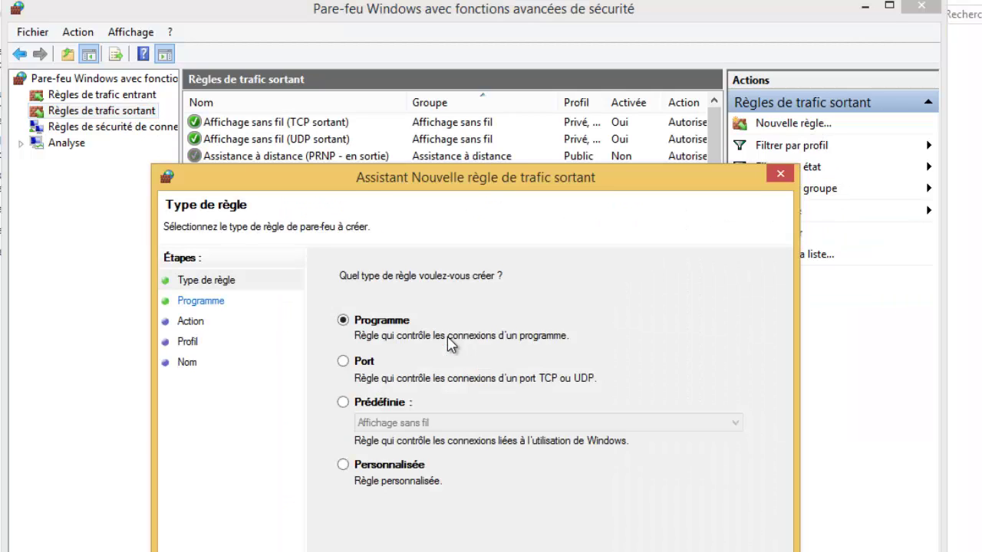
click(345, 361)
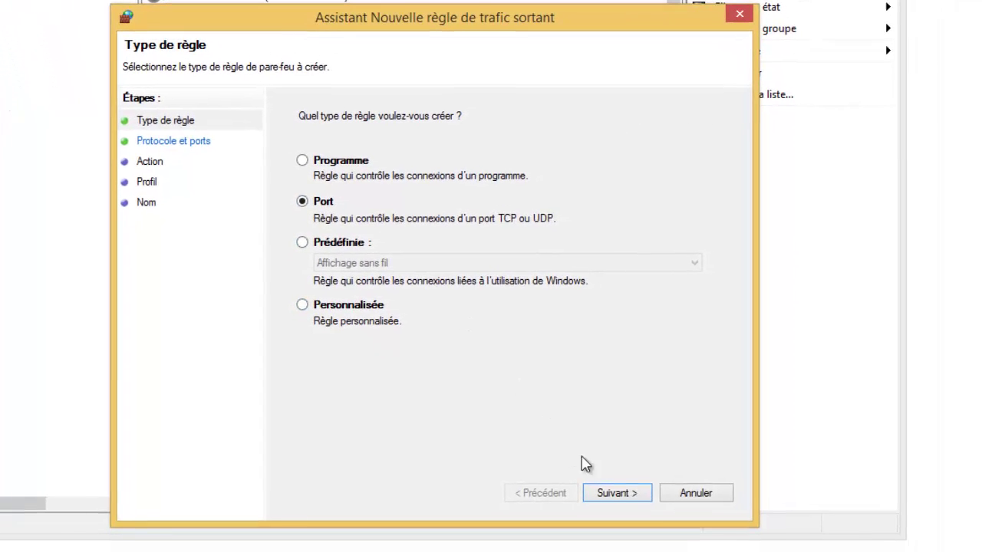
click(643, 551)
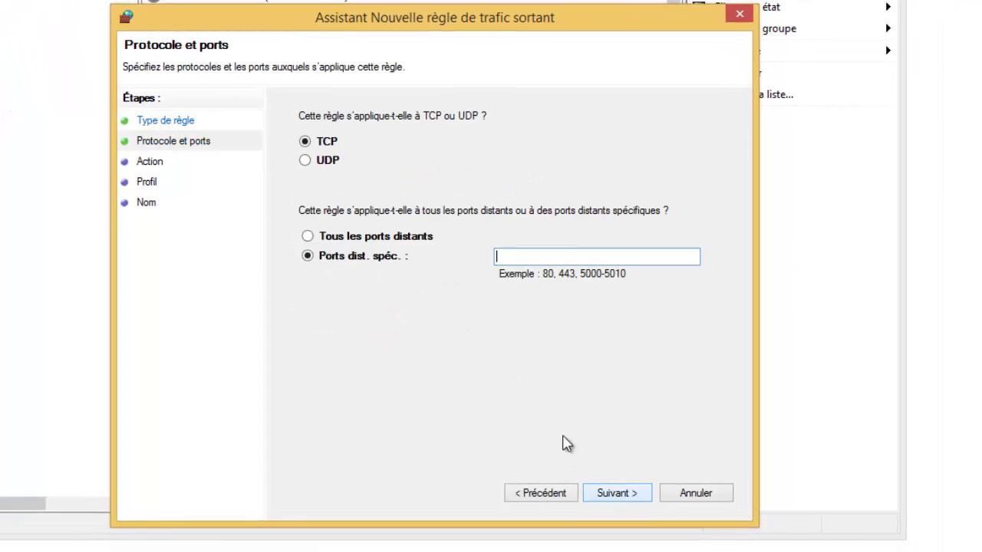
click(308, 237)
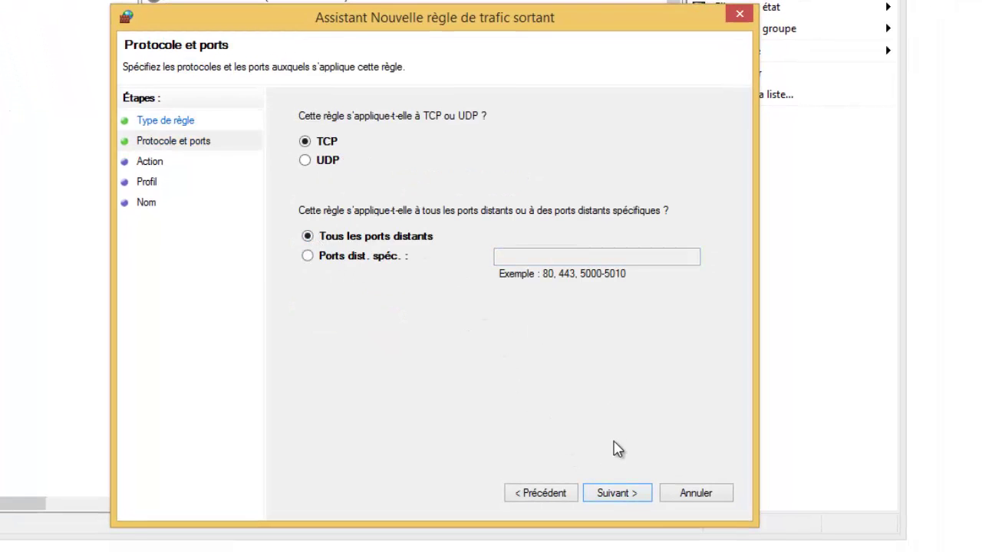
click(604, 495)
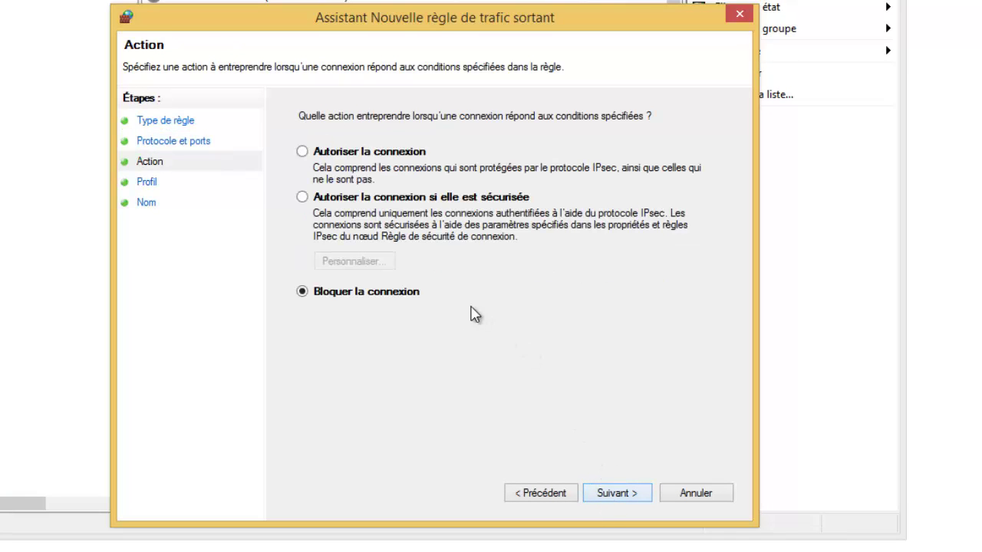
Finish the outbound rule as a block for all profiles named "TCP block all", and close the firewall windows.
click(609, 497)
click(608, 496)
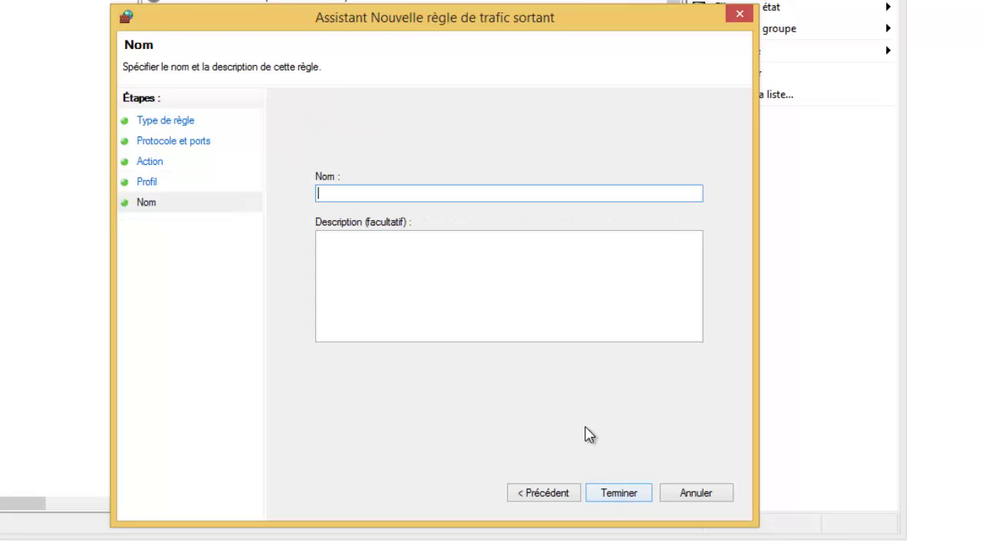
text(TCP block all)
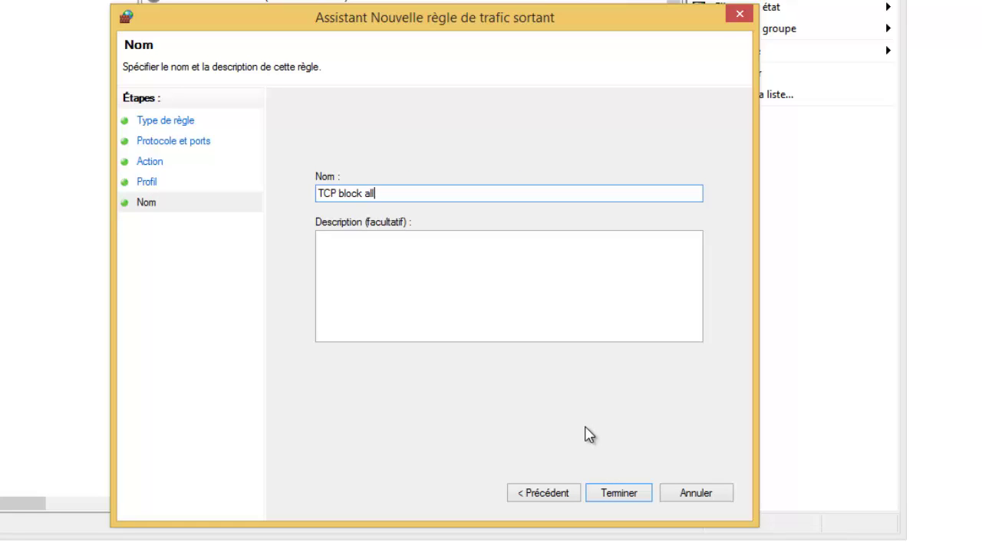
click(607, 497)
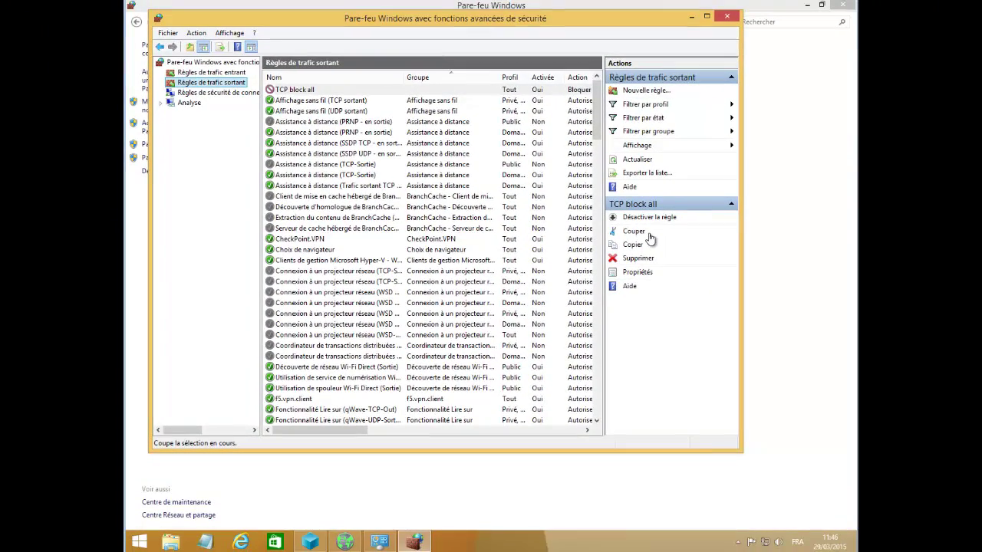
click(727, 16)
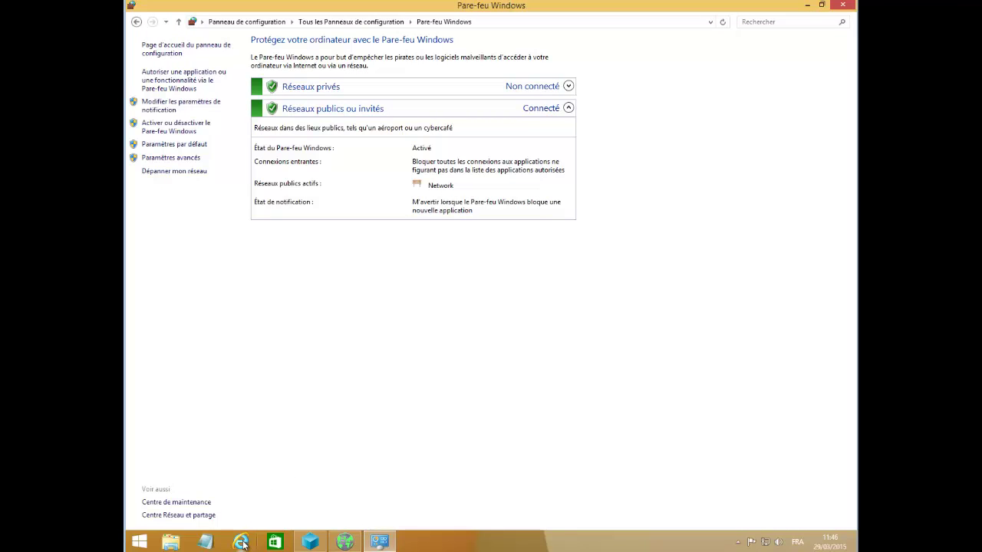
click(842, 5)
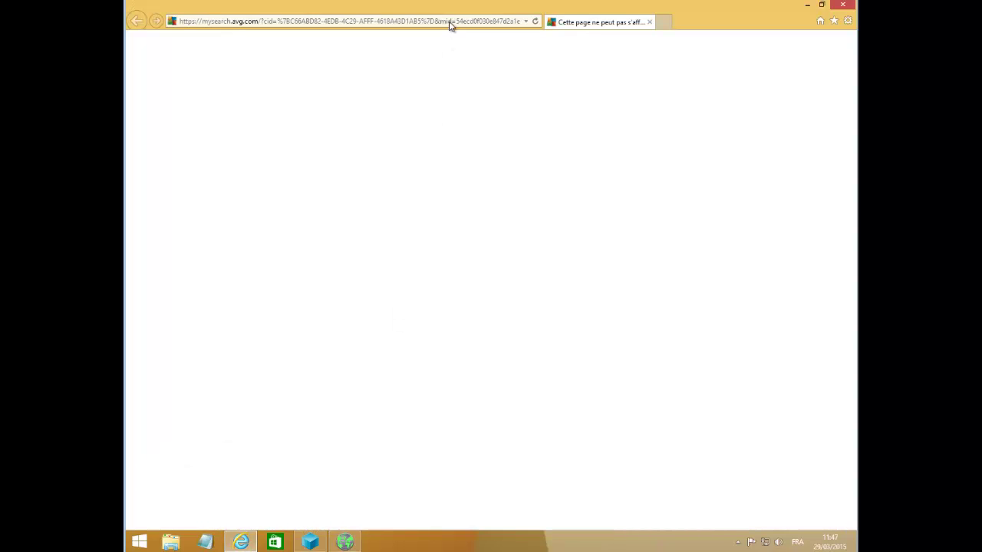
click(450, 22)
text(www.goocle)
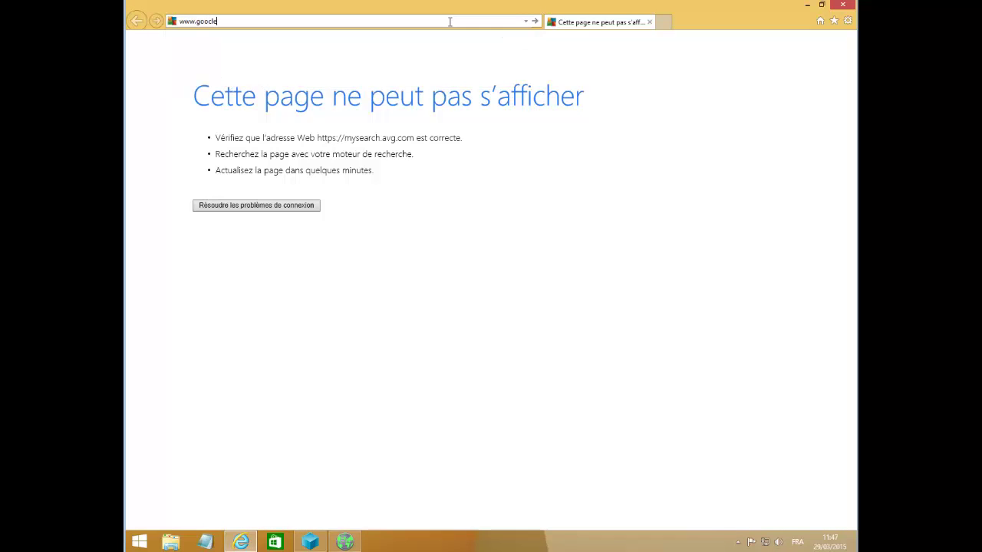
key(BackSpace)
text(gle.)
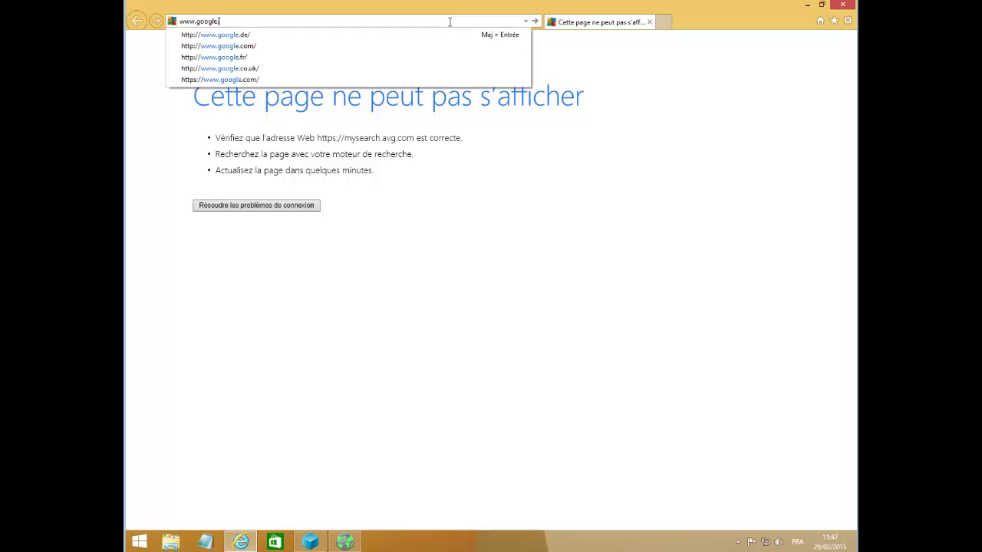
key(Return)
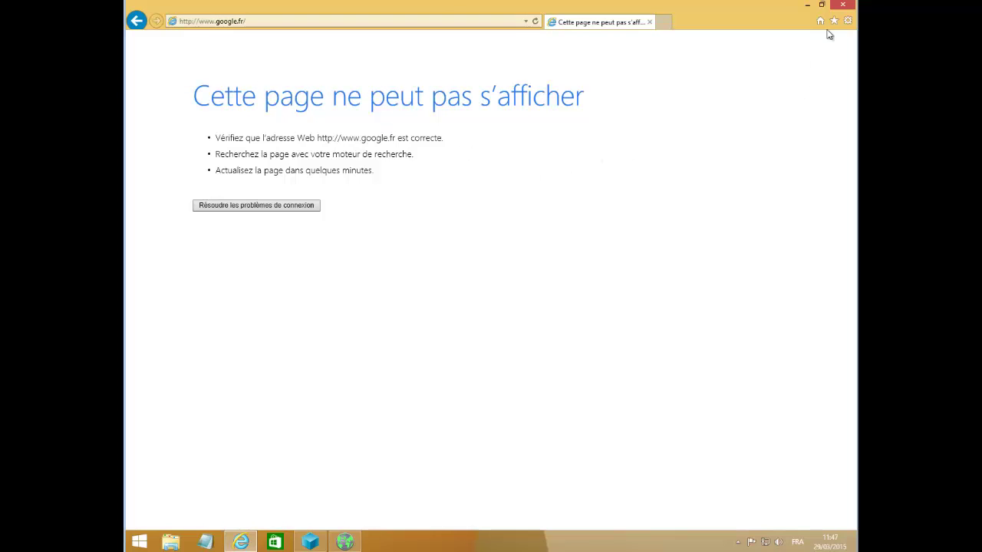
click(843, 4)
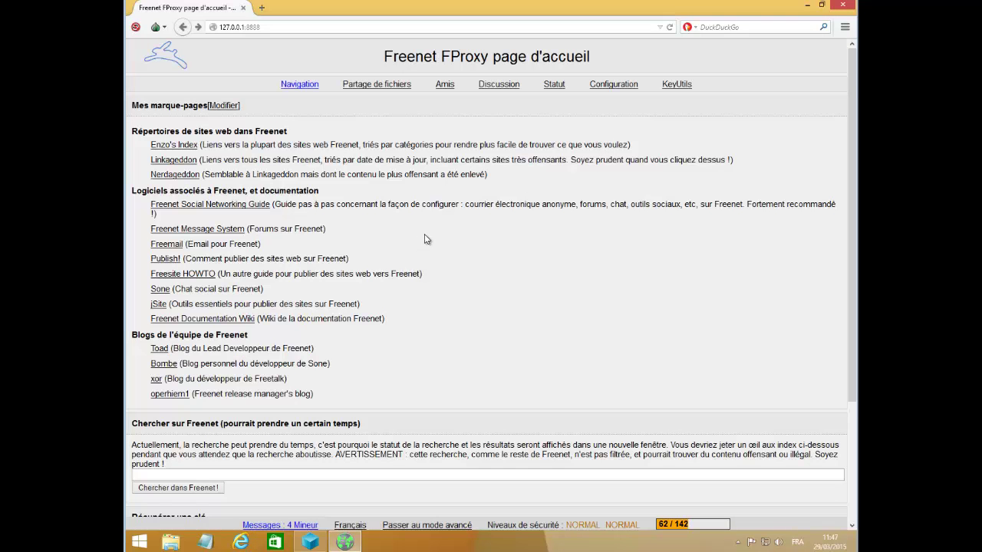
Load the Enzo's Index freesite directory in Tor Browser from the Freenet home page.
click(185, 149)
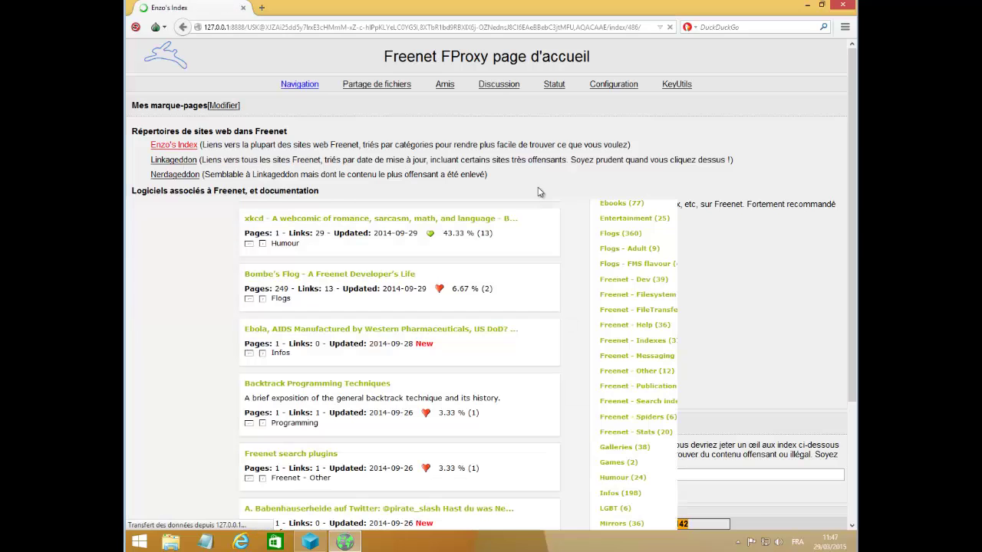
Look through the freesite entries and categories listed on Enzo's Index.
scroll(798, 212, down, 8)
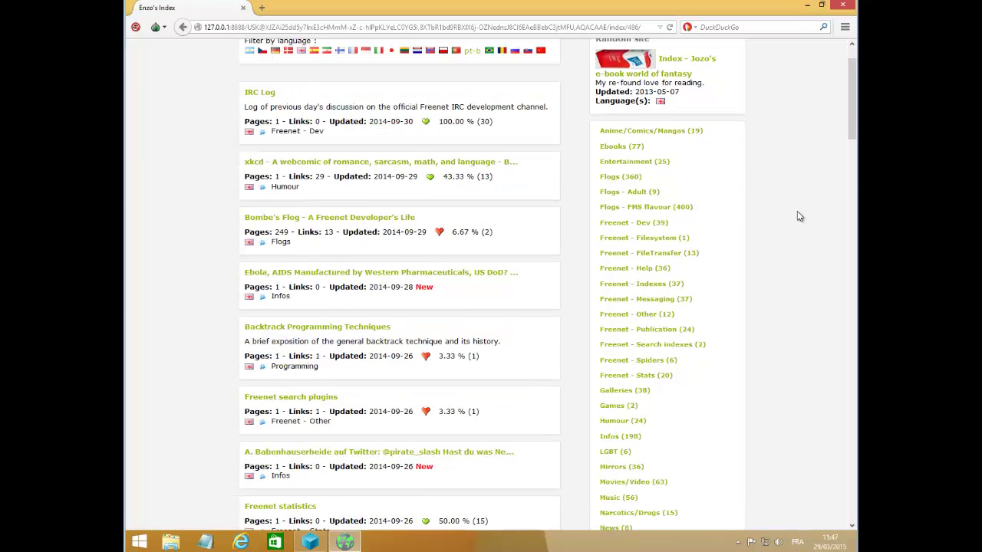
scroll(798, 216, down, 10)
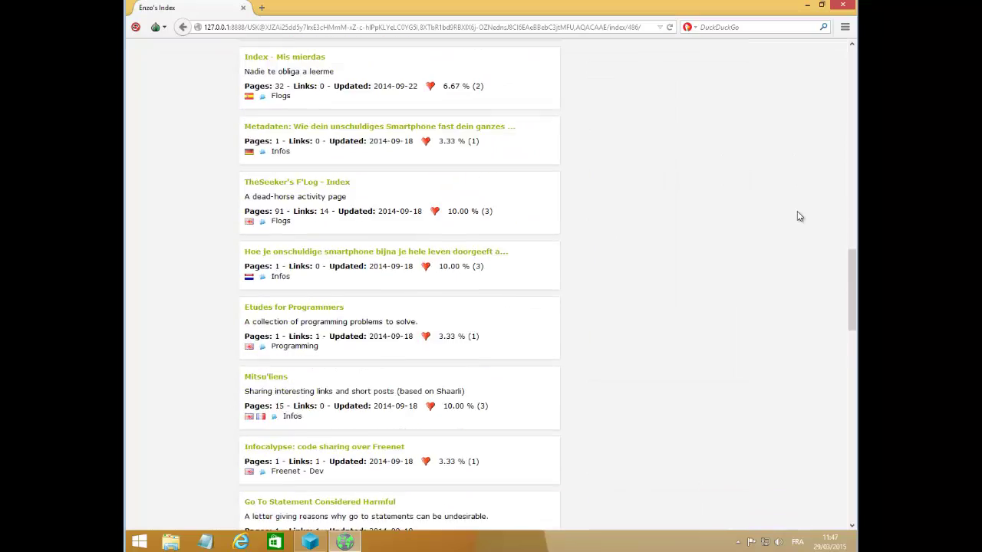
scroll(798, 216, up, 10)
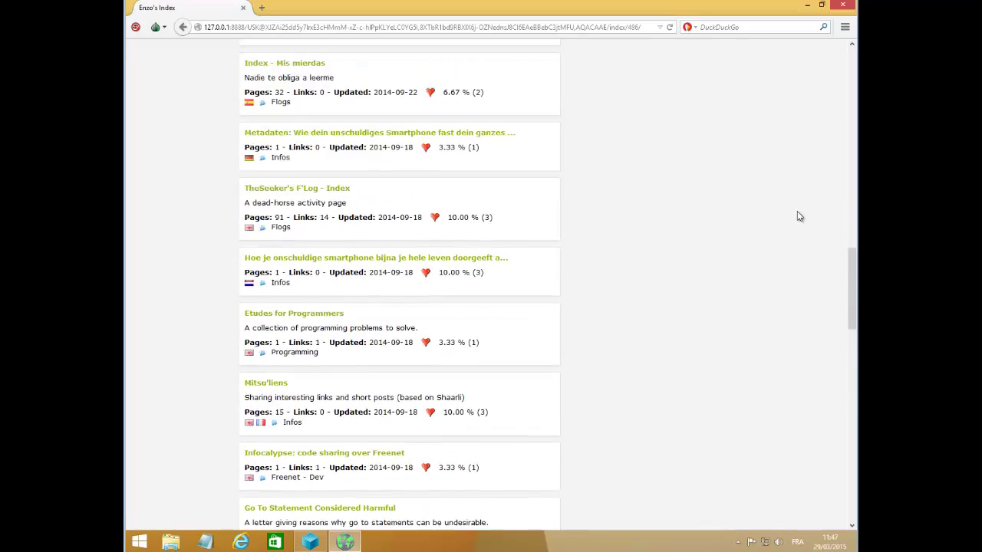
scroll(798, 216, up, 3)
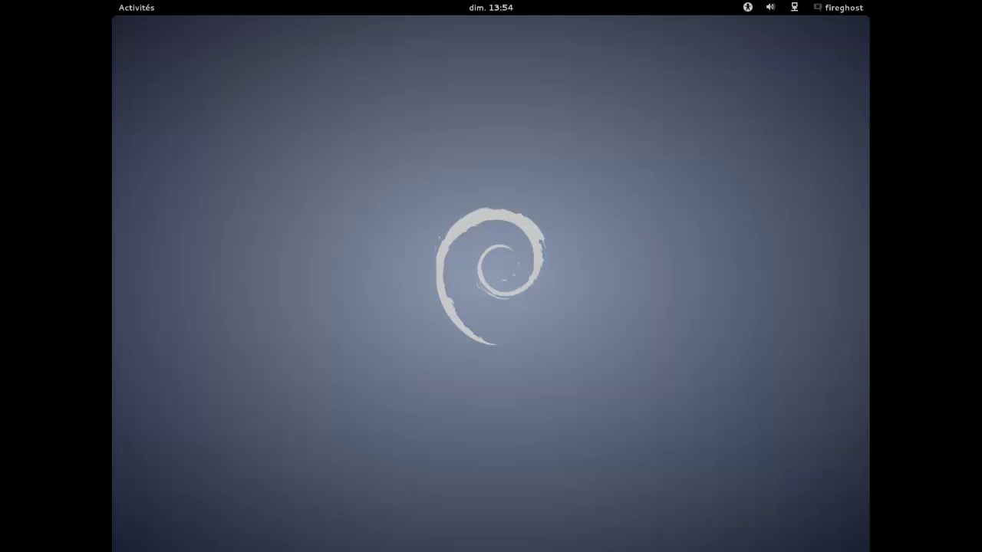
Open a terminal on the Debian desktop and switch to root with su, entering the root password.
click(146, 10)
click(143, 465)
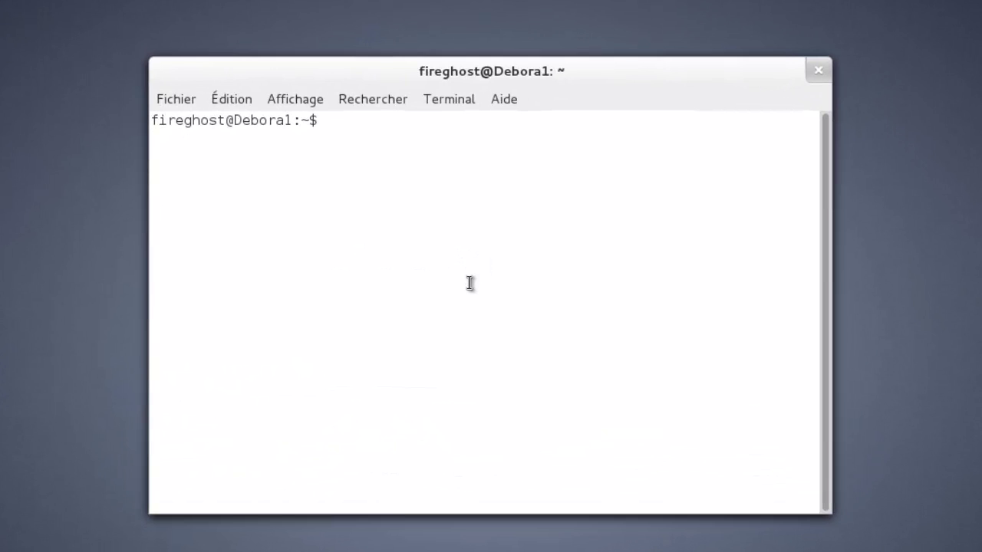
text(su)
key(Return)
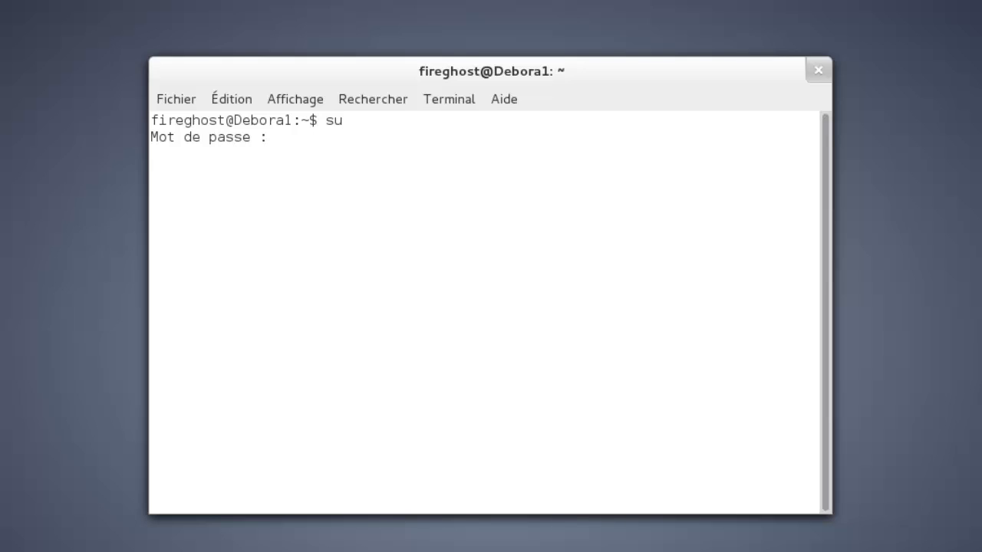
key(Return)
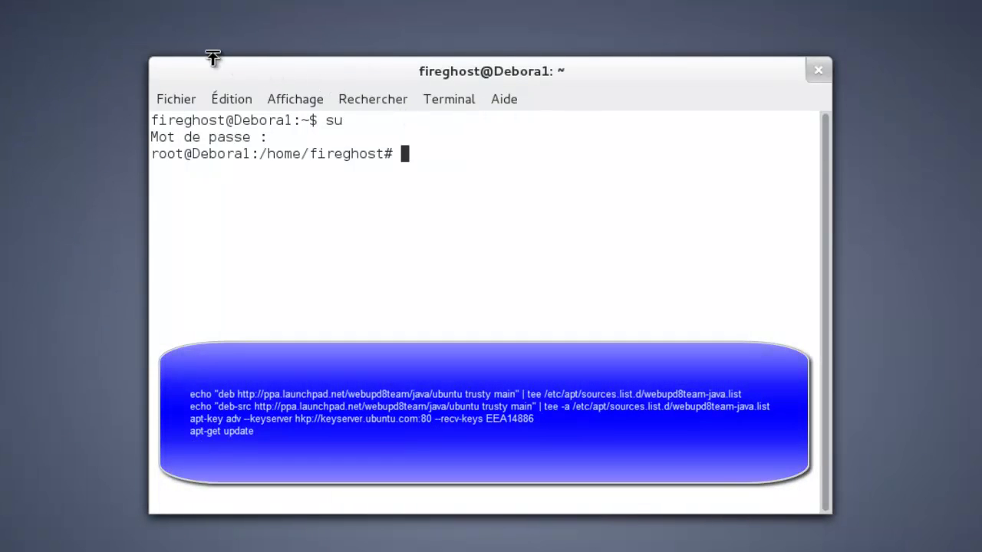
Add the webupd8team Java repositories for Ubuntu trusty, import key EEA14886 from keyserver.ubuntu.com:80, and run apt-get update.
right_click(407, 148)
click(455, 283)
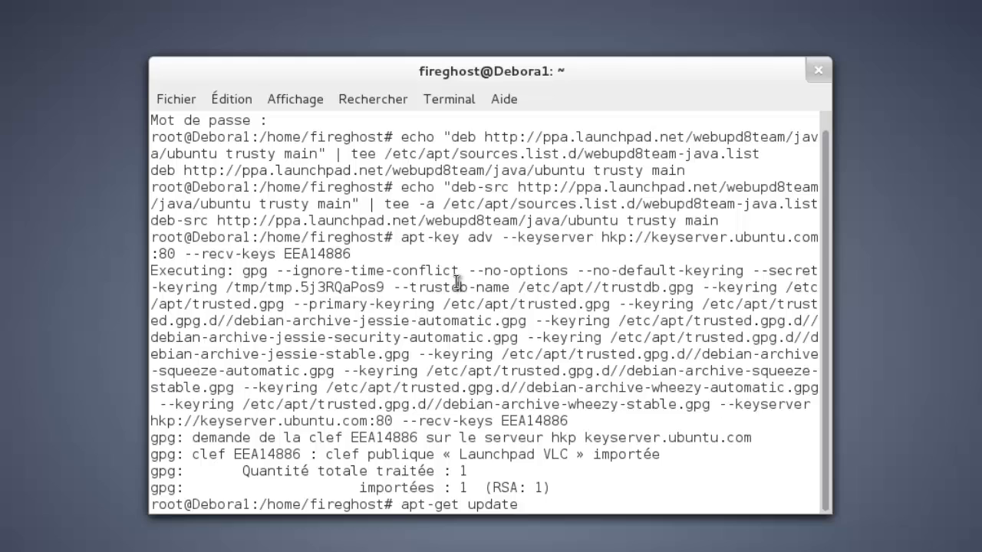
key(Return)
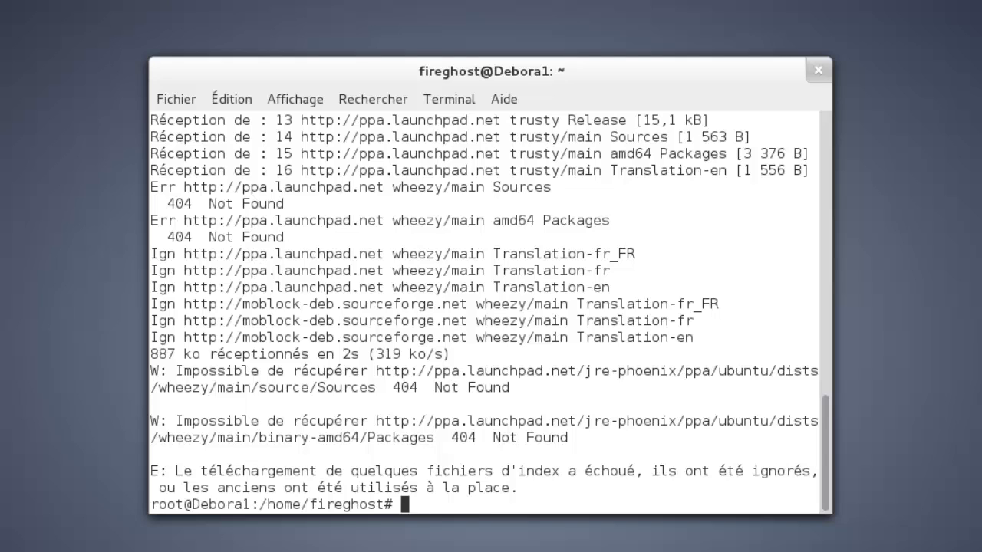
Start installing oracle-java8-installer with apt-get, agree to continue, and acknowledge the Oracle licence notice.
right_click(409, 506)
click(476, 551)
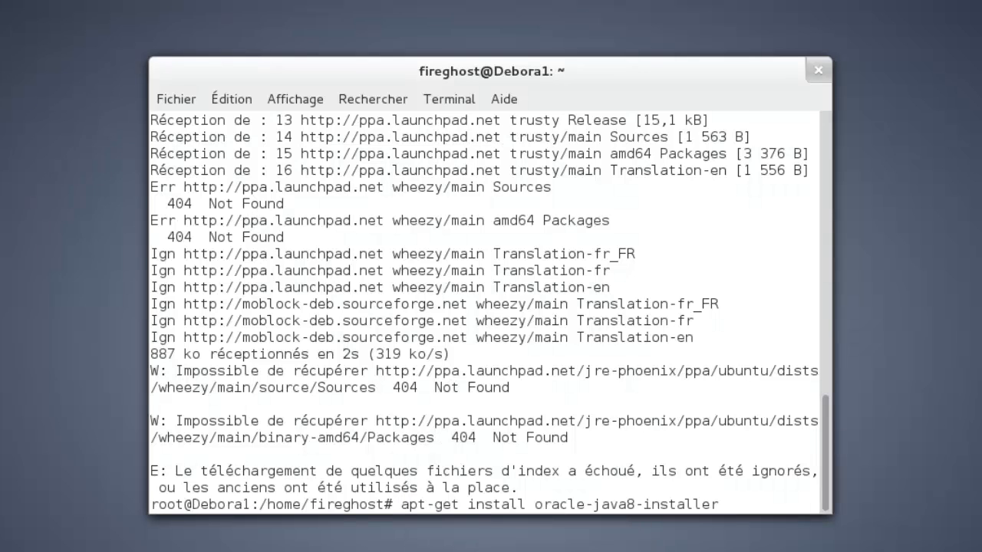
key(Return)
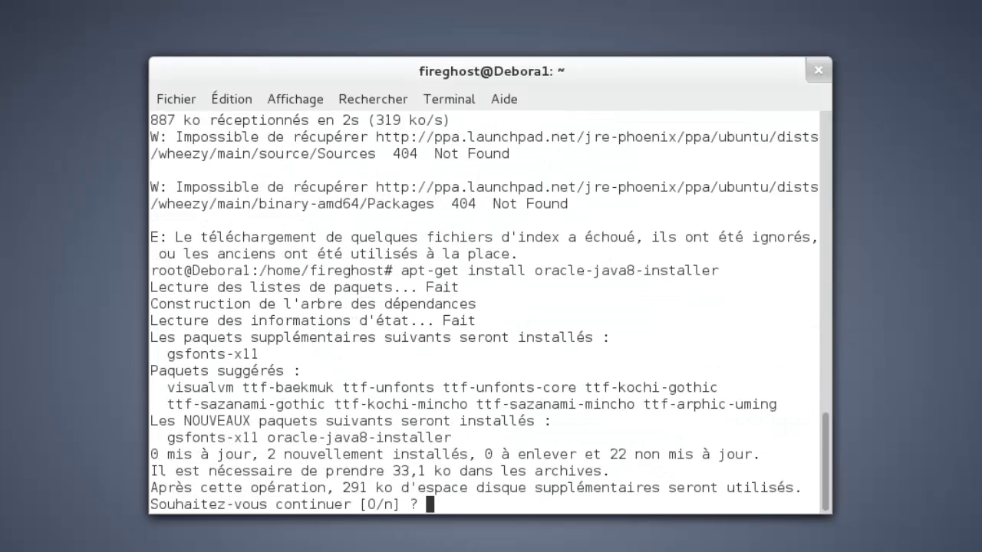
text(O)
key(Return)
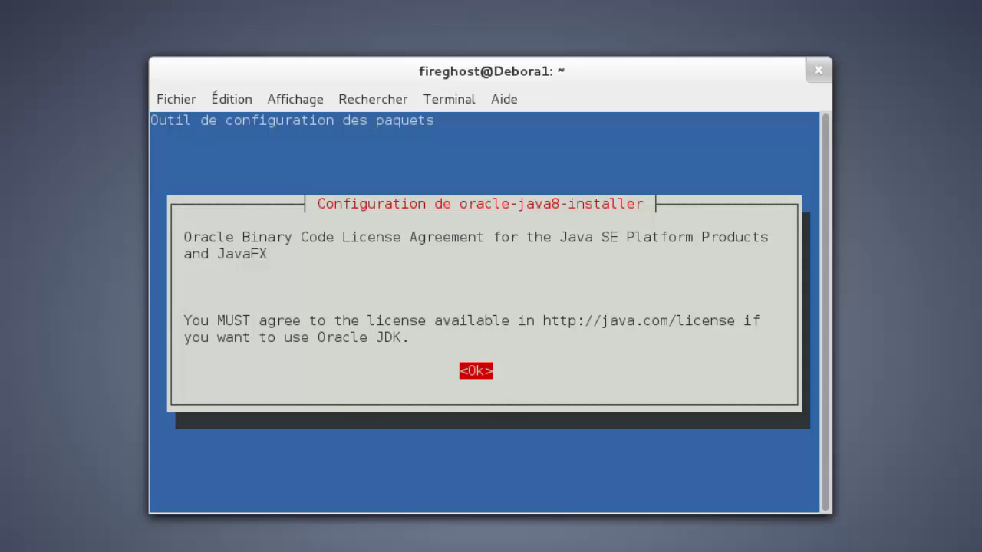
key(Return)
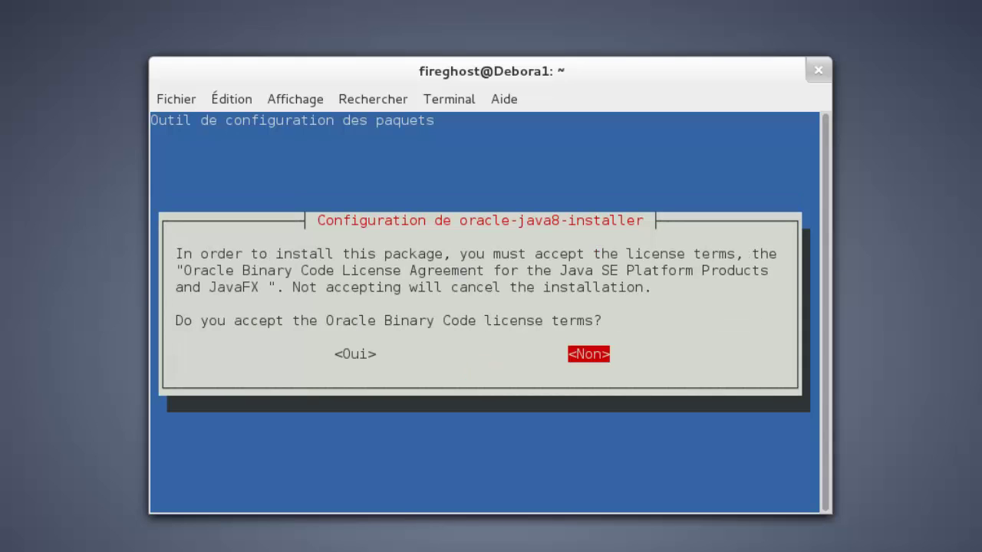